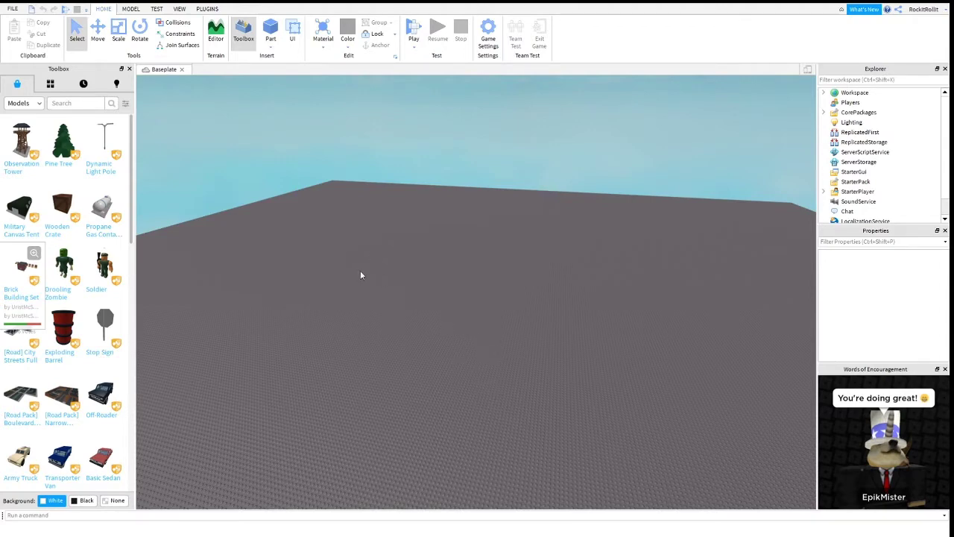
# Insert the Teams service into the place.
pyautogui.moveTo(376, 333); pyautogui.dragTo(378, 334, button='right')
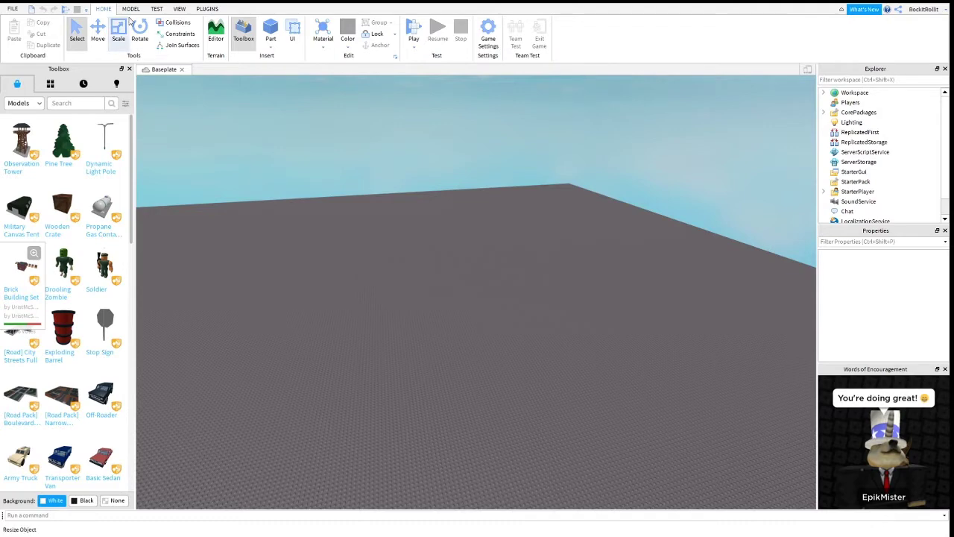
pyautogui.click(130, 9)
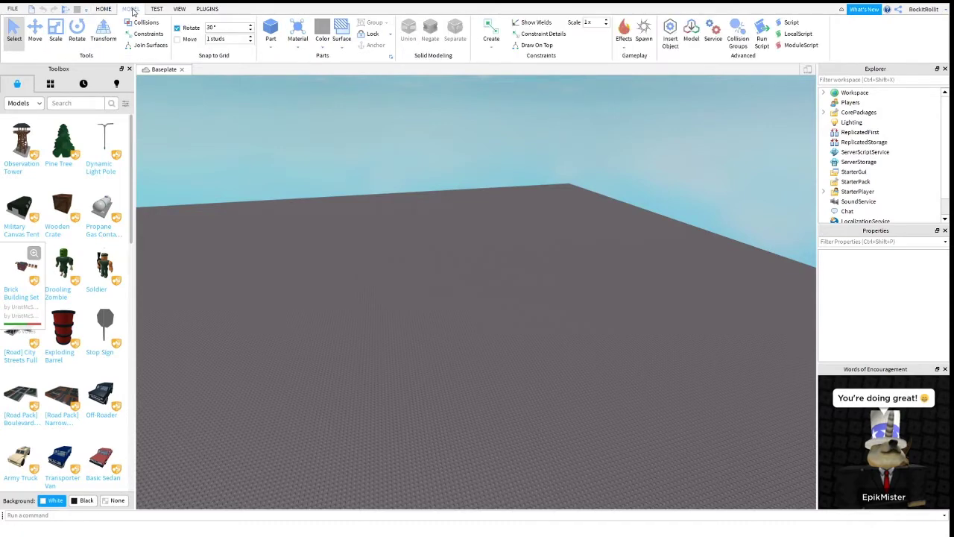
pyautogui.click(713, 33)
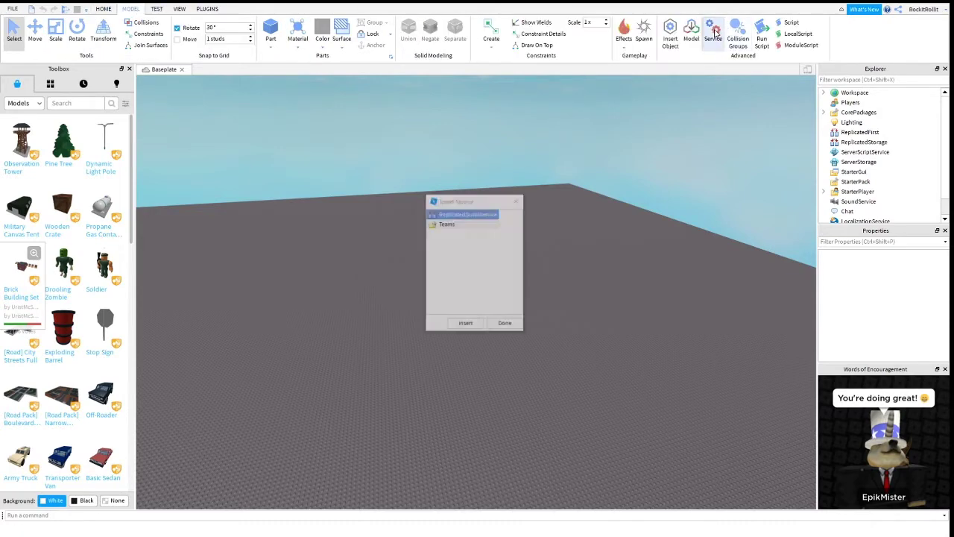
pyautogui.doubleClick(450, 226)
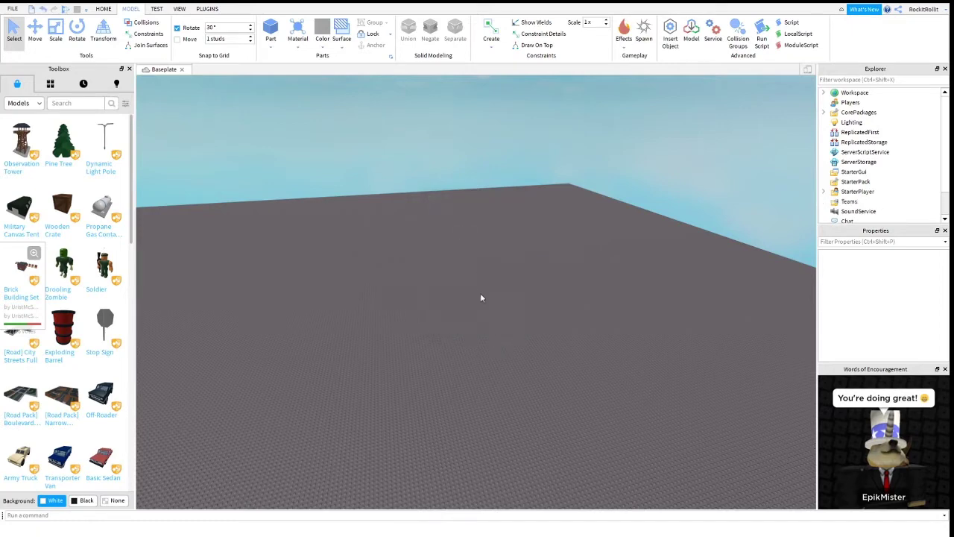
# Add a first Team object inside the Teams service.
pyautogui.scroll(-1, 847, 196)
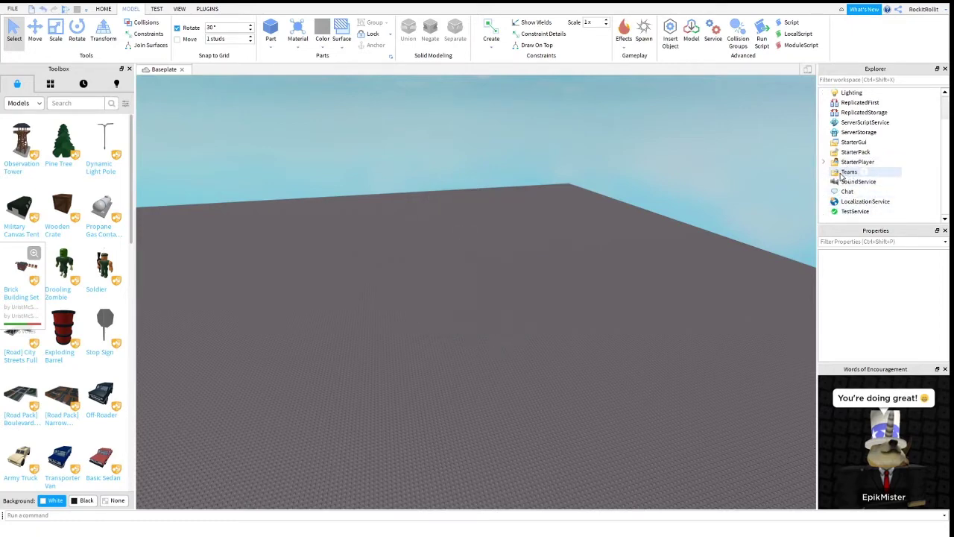
pyautogui.rightClick(846, 172)
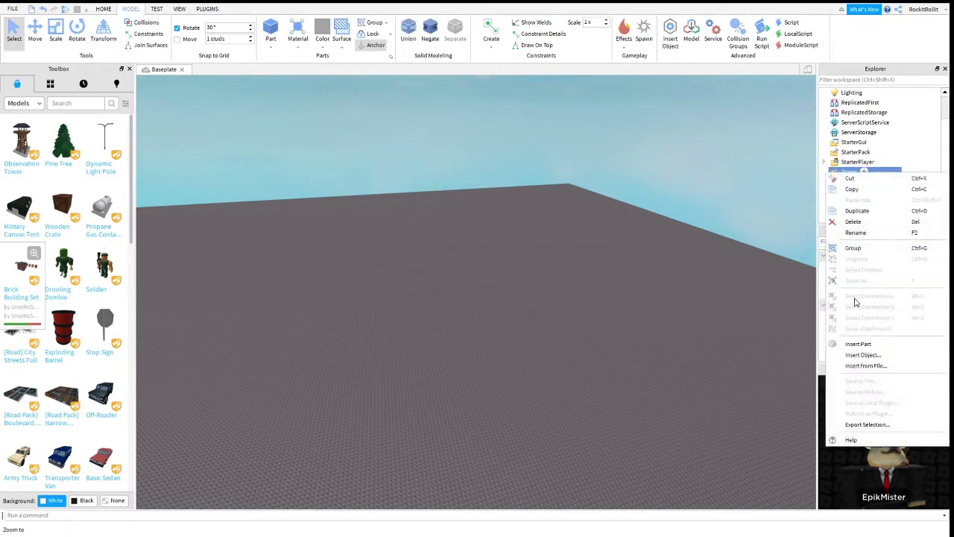
pyautogui.click(858, 356)
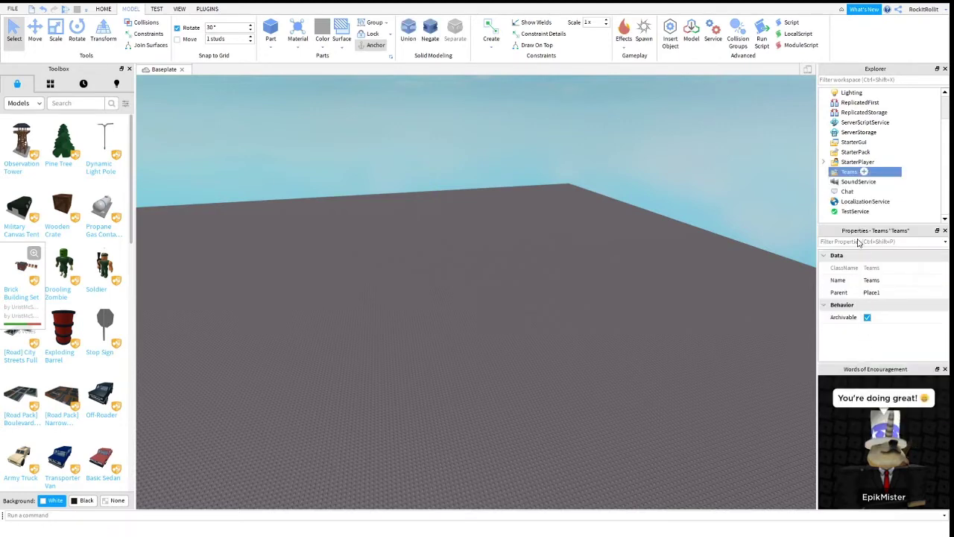
pyautogui.click(844, 217)
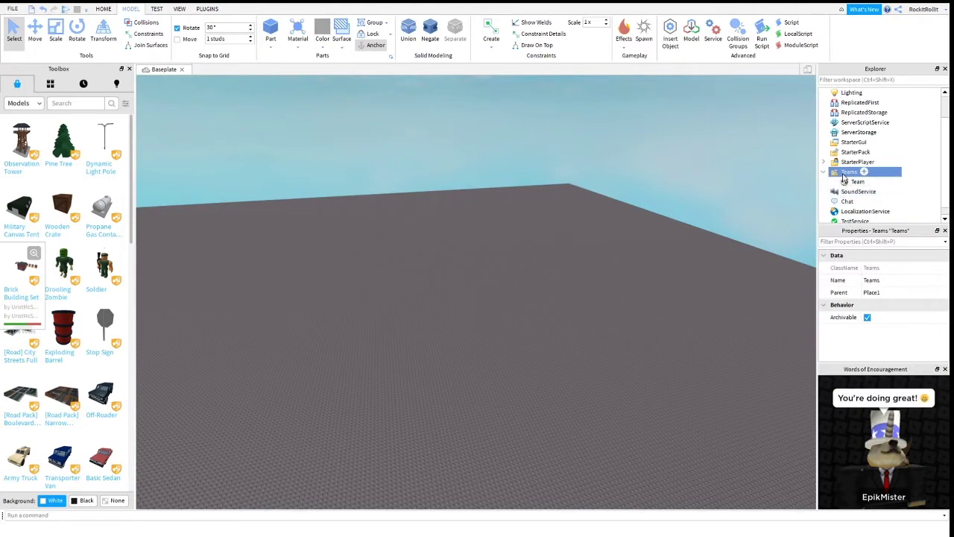
# Add two more Team objects to the Teams service, for three teams altogether.
pyautogui.rightClick(842, 174)
pyautogui.click(790, 193)
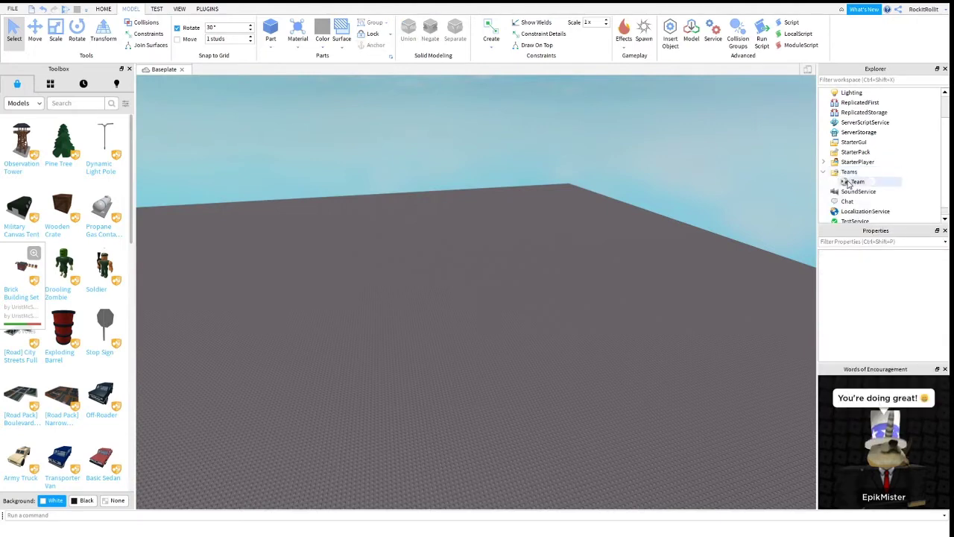
pyautogui.rightClick(862, 172)
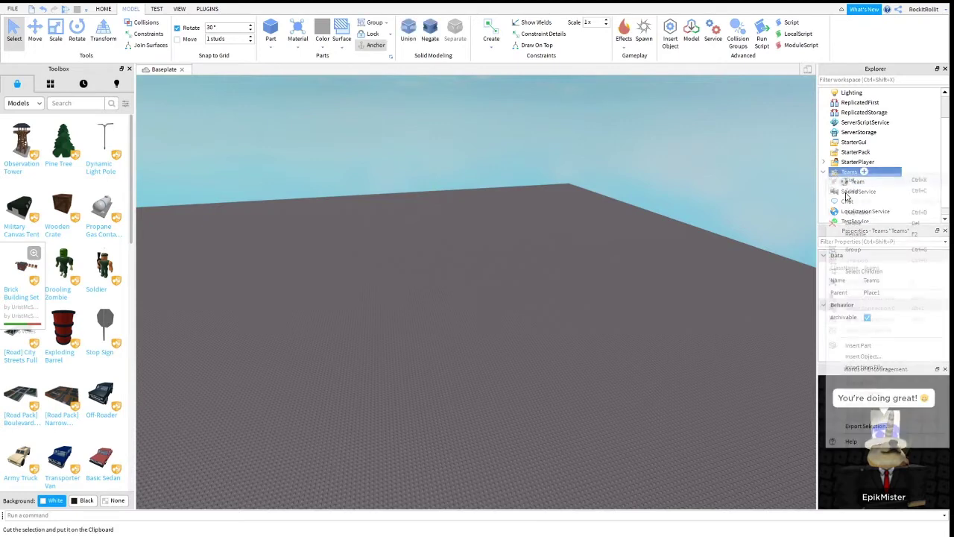
pyautogui.click(875, 360)
pyautogui.click(852, 215)
pyautogui.rightClick(839, 174)
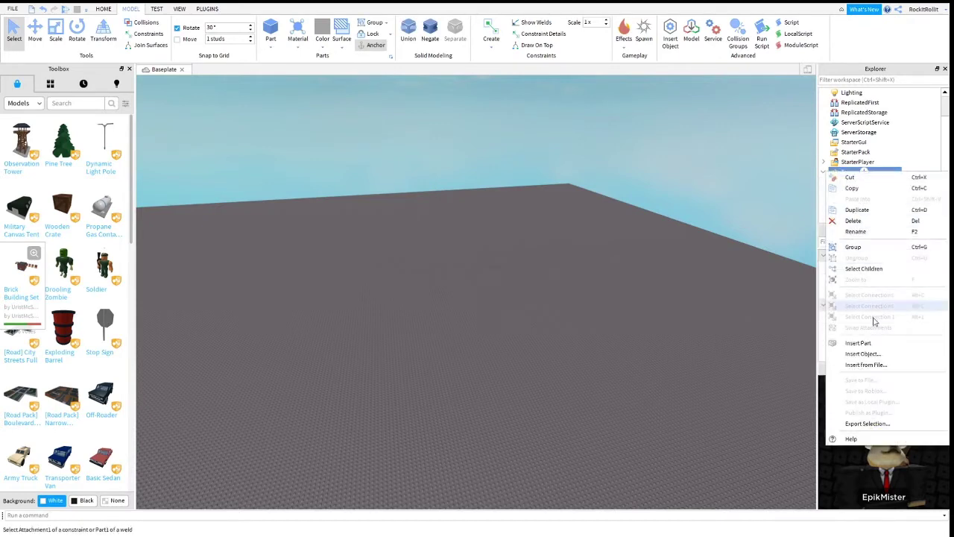
pyautogui.click(862, 353)
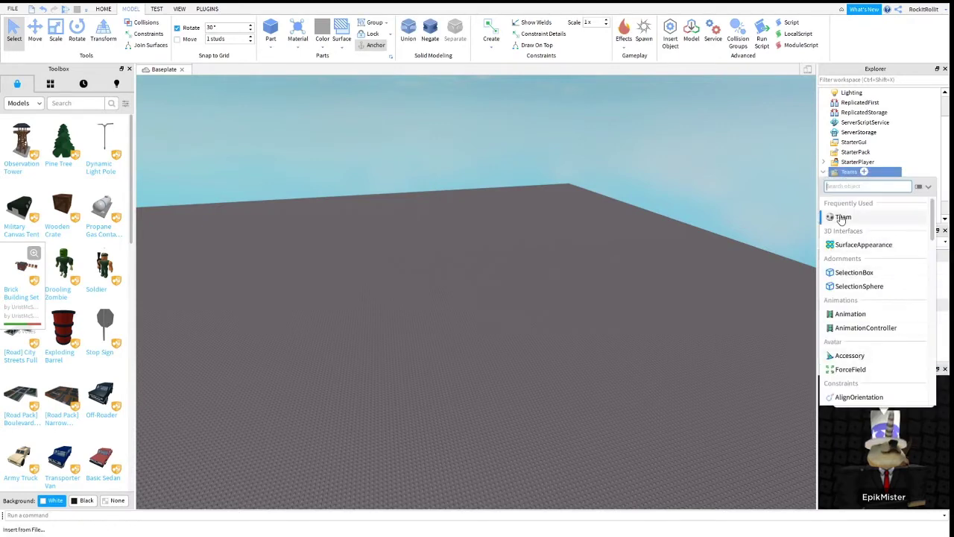
pyautogui.click(850, 214)
# Set the TeamColor of the first team to New Yeller and of the second team to Really red.
pyautogui.click(879, 317)
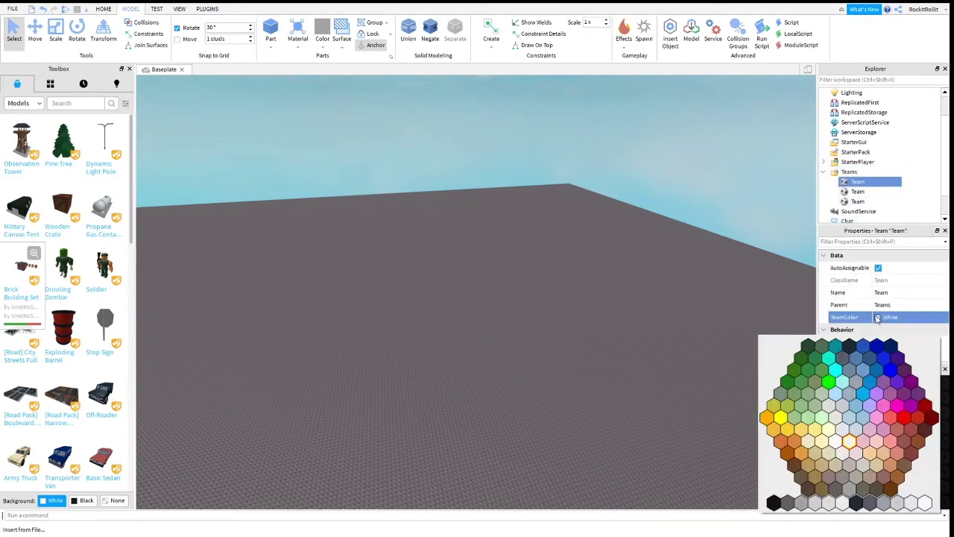
pyautogui.click(780, 419)
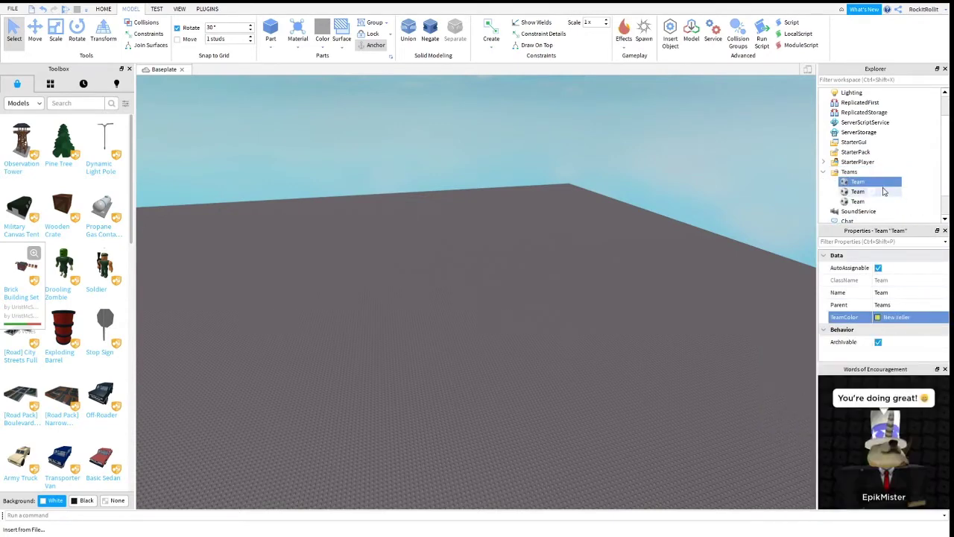
pyautogui.click(856, 191)
pyautogui.click(880, 322)
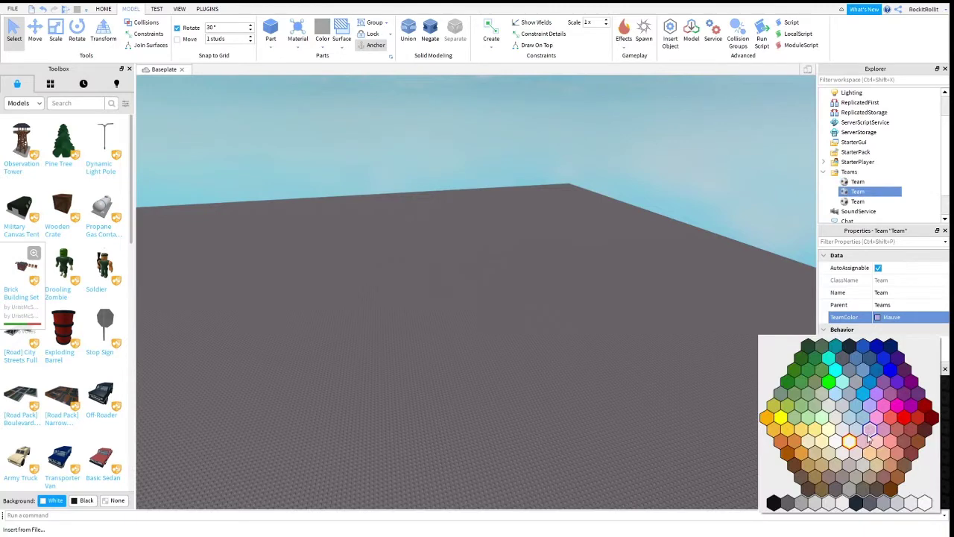
pyautogui.click(902, 417)
# Set the TeamColor of the third team to Really blue and clear the selection.
pyautogui.click(858, 201)
pyautogui.click(849, 317)
pyautogui.click(878, 318)
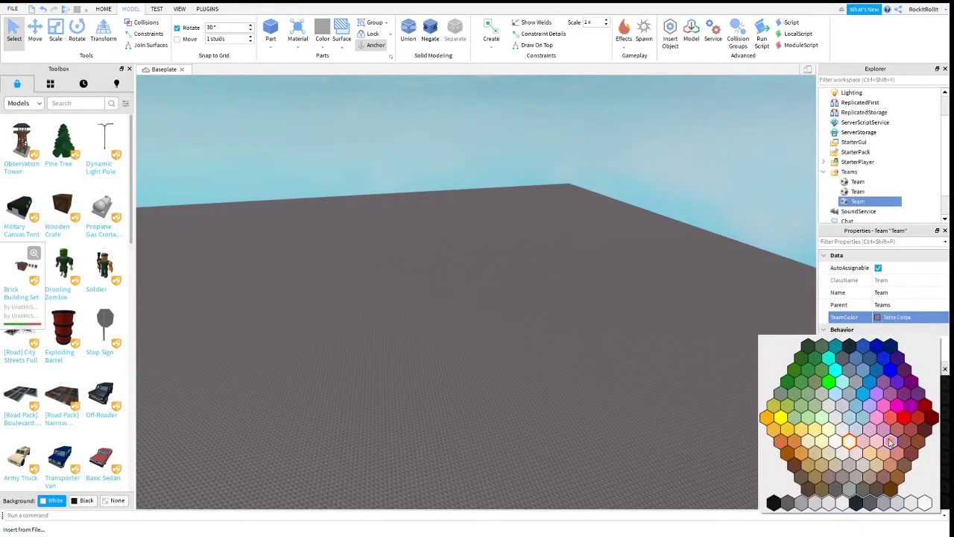
pyautogui.click(889, 380)
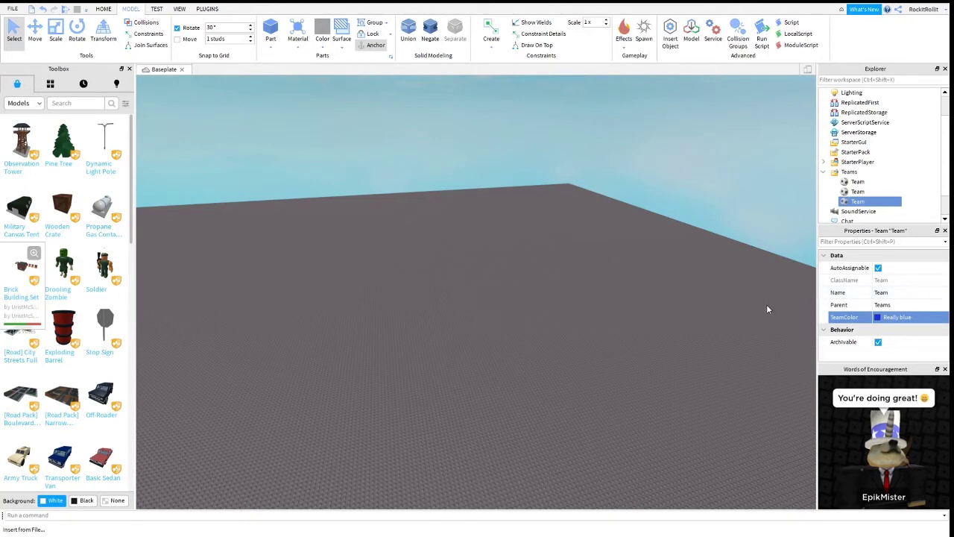
pyautogui.click(682, 273)
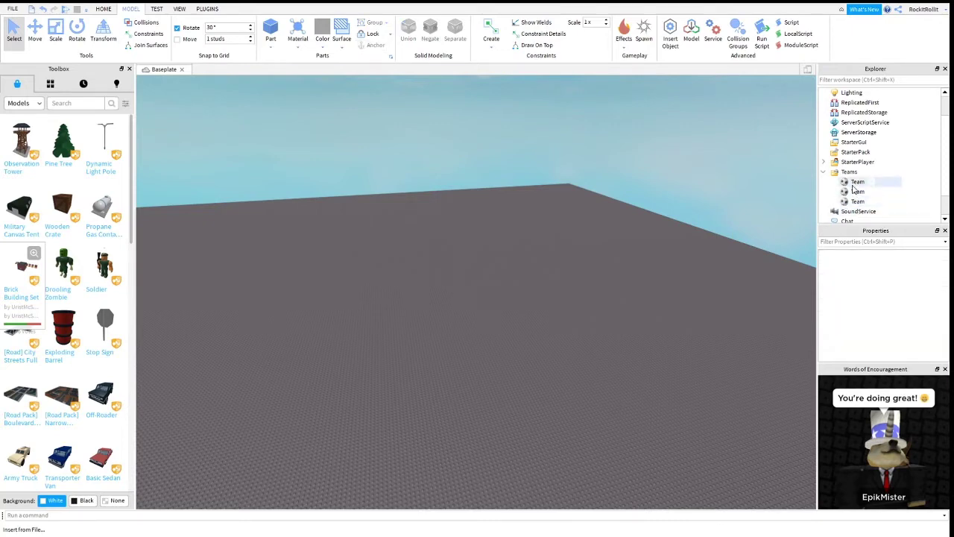
# Insert four spawn locations onto the baseplate.
pyautogui.scroll(2, 464, 290)
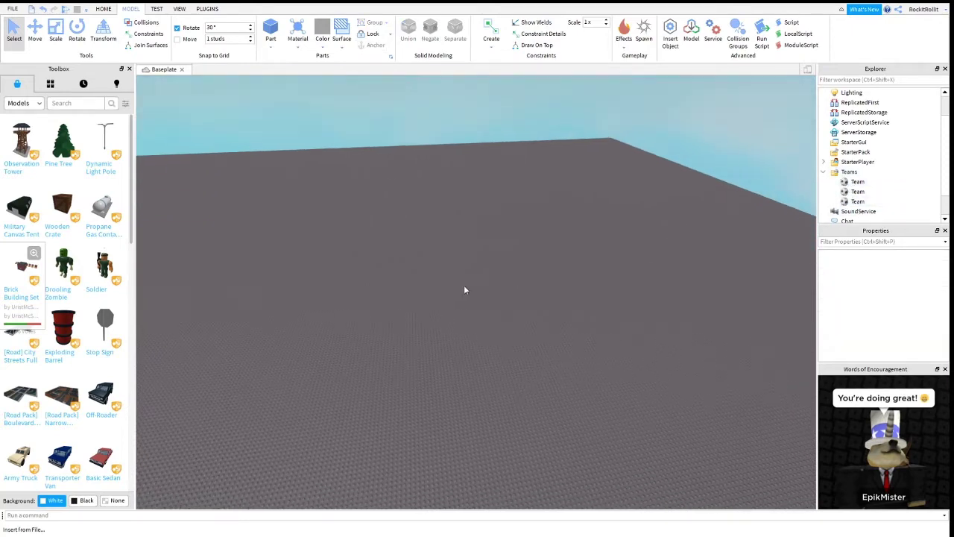
pyautogui.scroll(2, 451, 212)
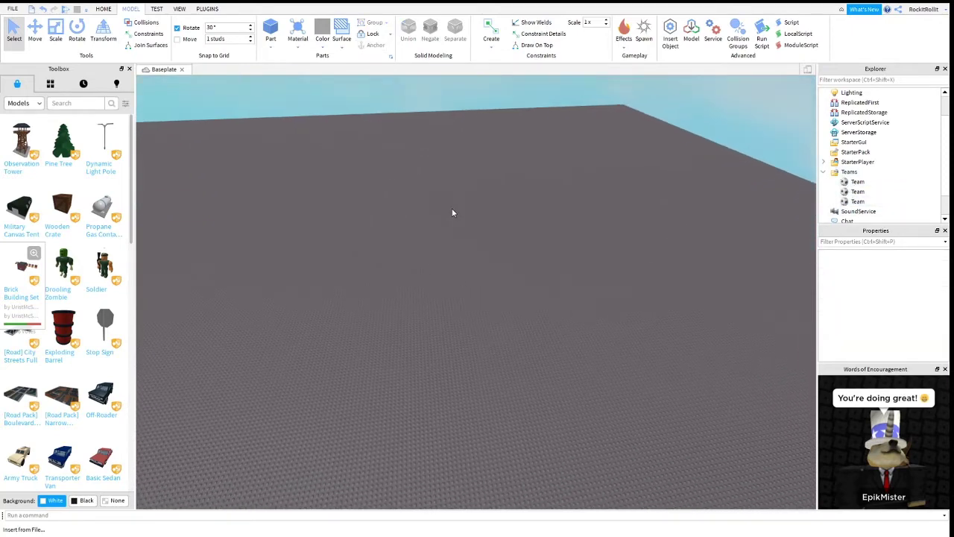
pyautogui.click(644, 42)
pyautogui.click(645, 43)
pyautogui.click(645, 43)
pyautogui.click(645, 43)
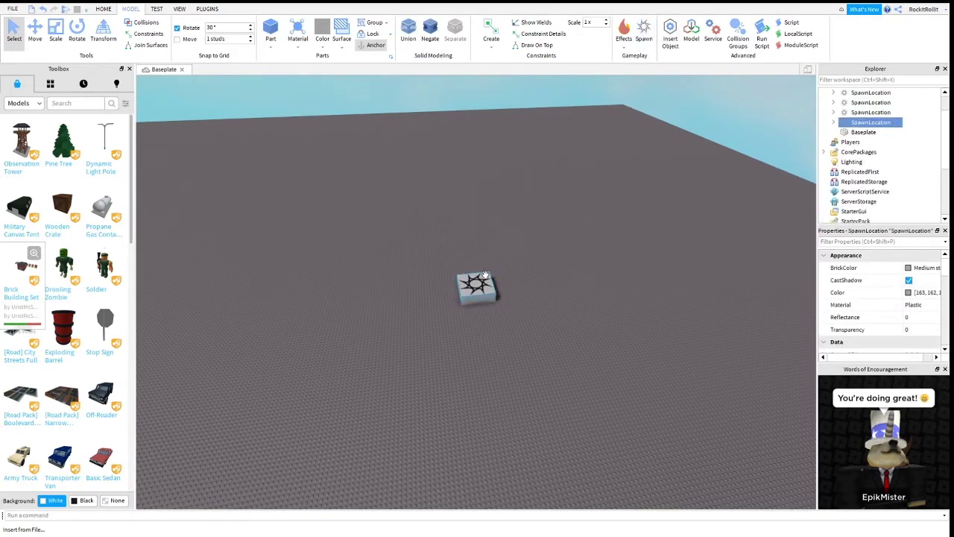
# Spread out the stacked spawn locations so three form a row and the fourth sits alone in front of them.
pyautogui.moveTo(481, 283); pyautogui.dragTo(498, 386)
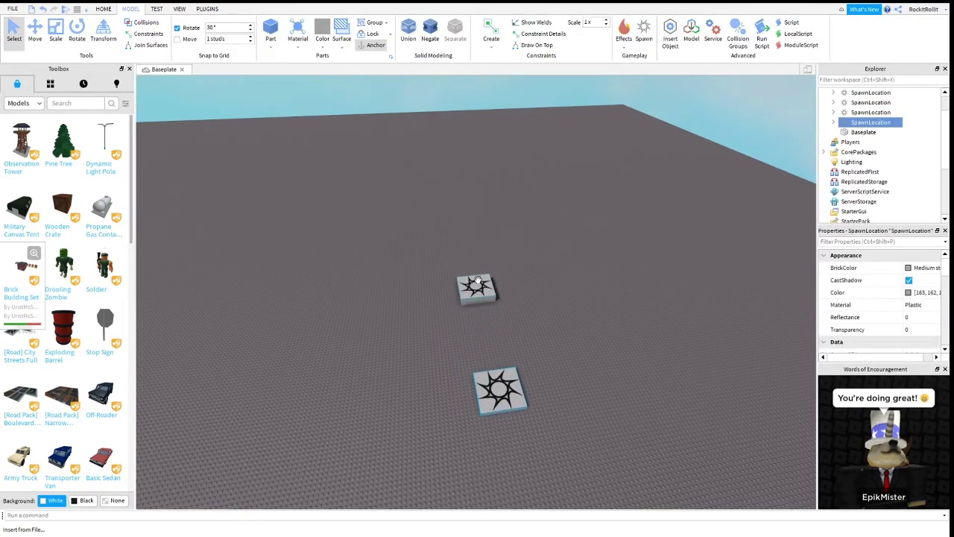
pyautogui.moveTo(480, 285); pyautogui.dragTo(385, 298)
pyautogui.moveTo(477, 287); pyautogui.dragTo(522, 285)
pyautogui.moveTo(385, 298); pyautogui.dragTo(433, 295)
# Set the TeamColor of the leftmost spawn location in the row of three to Really red, widening the properties area for readability.
pyautogui.moveTo(357, 254); pyautogui.dragTo(572, 310)
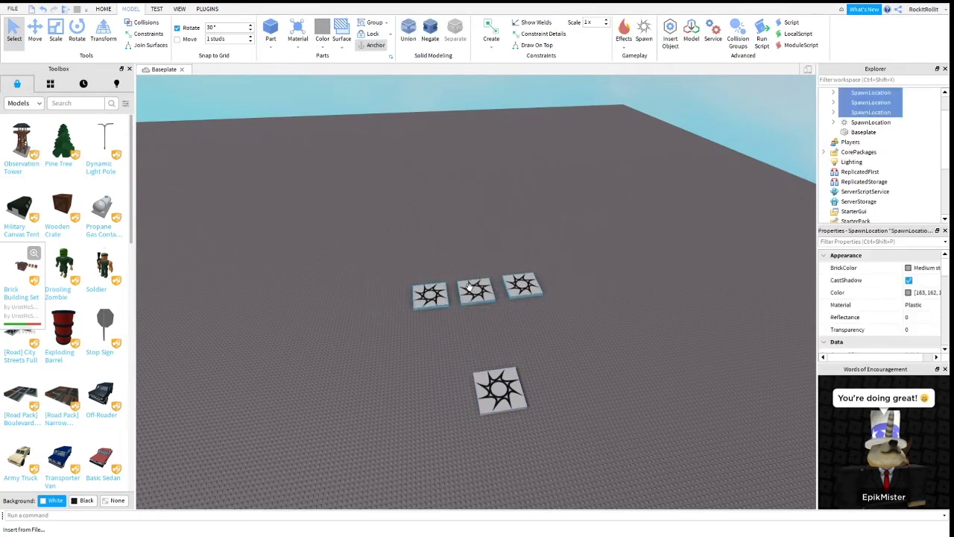
pyautogui.click(437, 288)
pyautogui.click(437, 292)
pyautogui.scroll(-3, 889, 298)
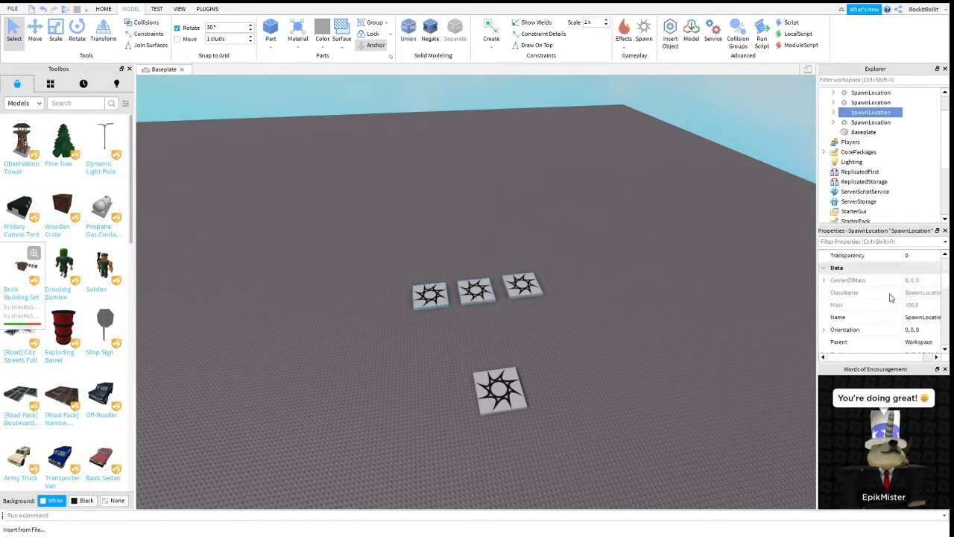
pyautogui.moveTo(816, 288); pyautogui.dragTo(782, 289)
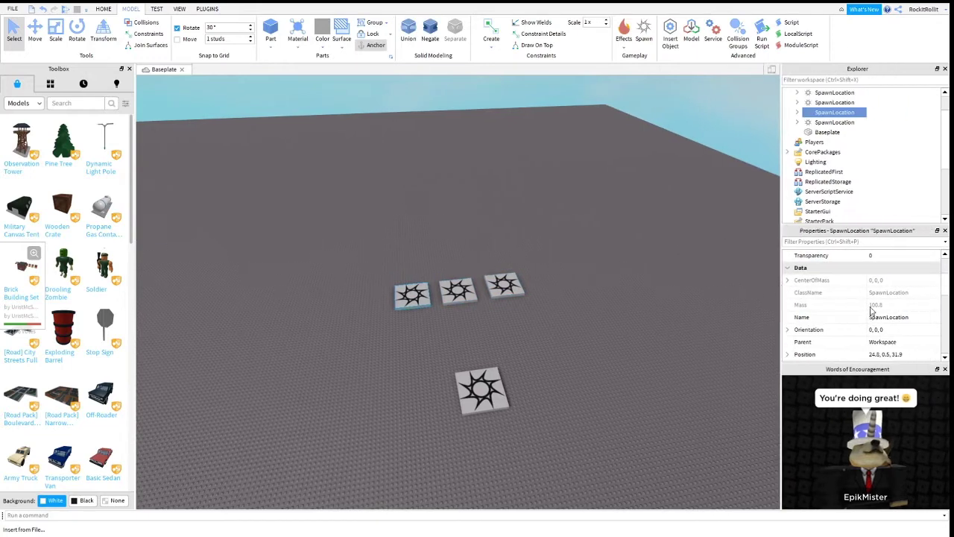
pyautogui.scroll(-5, 870, 316)
pyautogui.scroll(-1, 869, 317)
pyautogui.scroll(3, 850, 298)
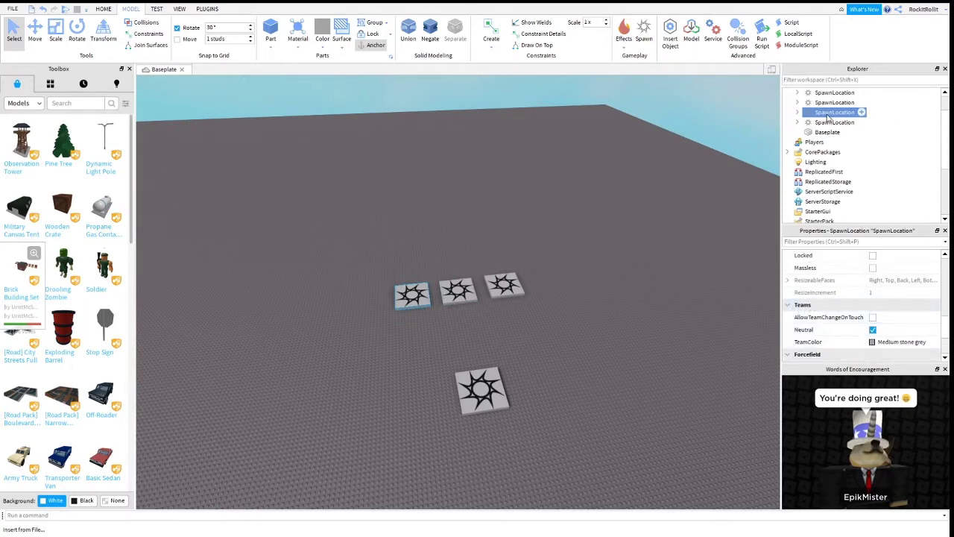
pyautogui.click(876, 343)
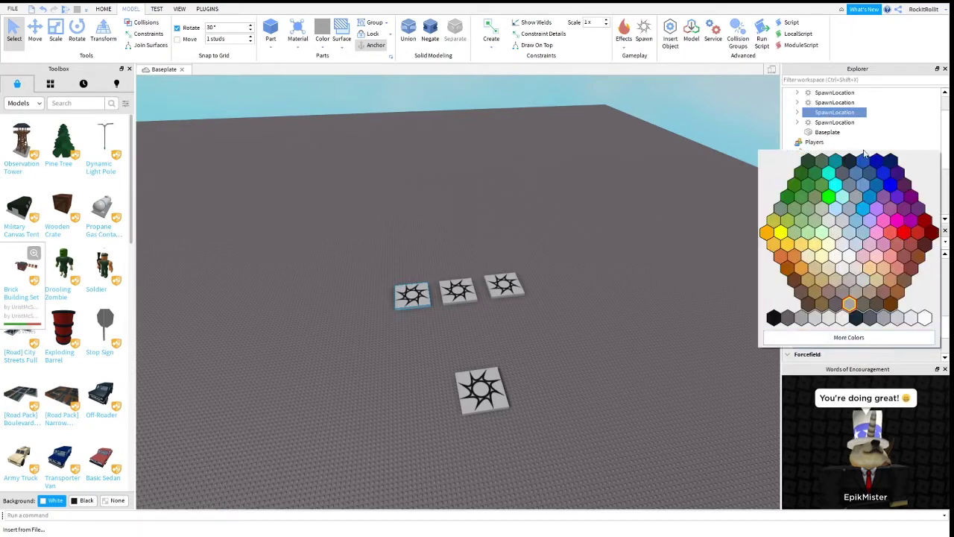
pyautogui.click(904, 234)
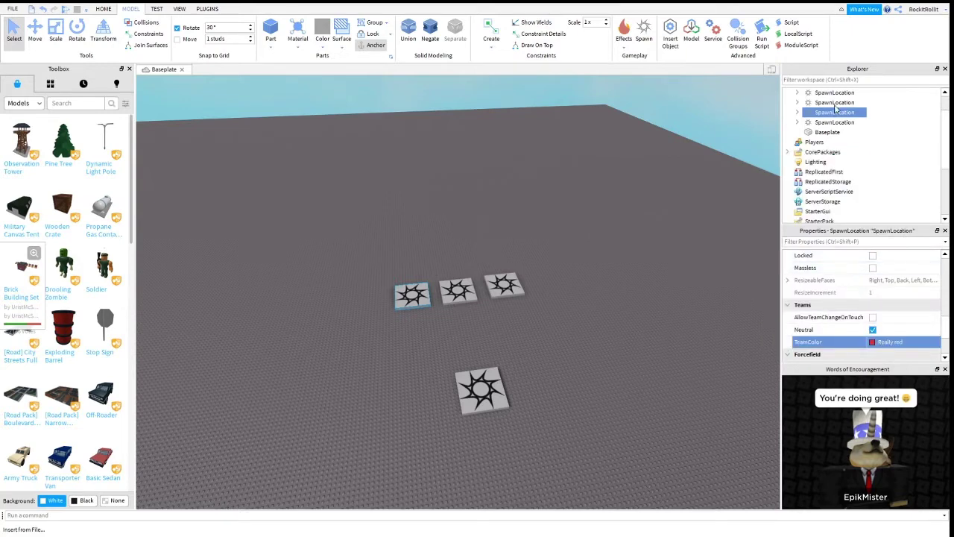
# Set the TeamColor of the row's middle spawn location to New Yeller and of the rightmost one to Really blue.
pyautogui.click(457, 291)
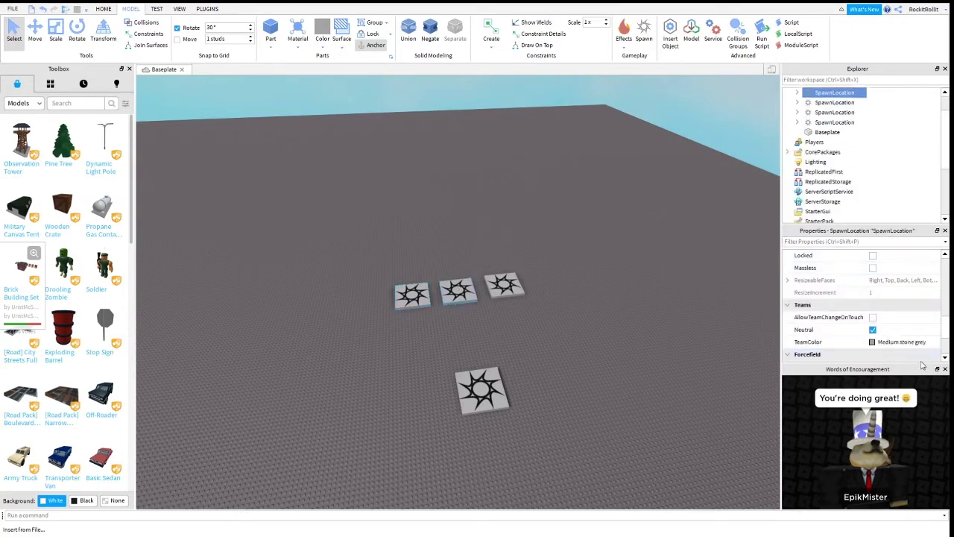
pyautogui.click(876, 342)
pyautogui.click(781, 233)
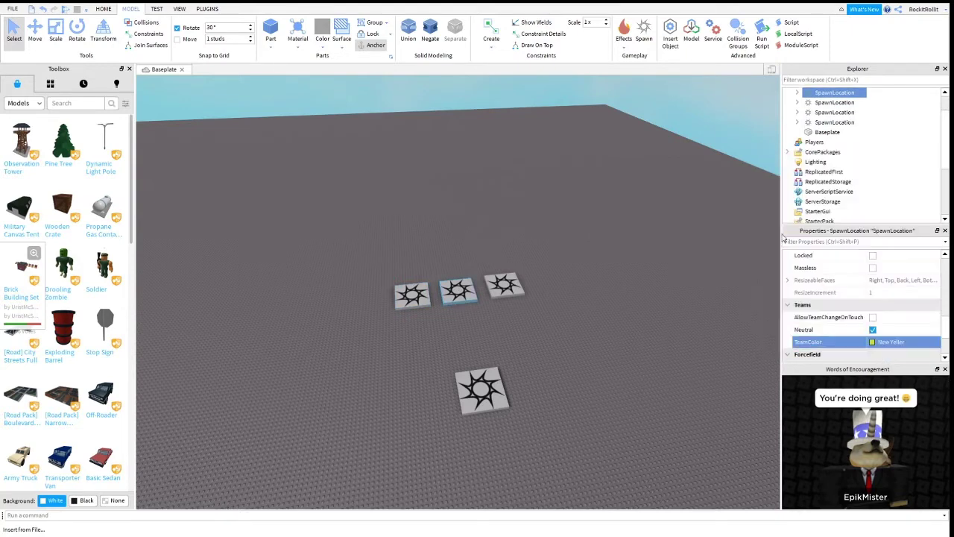
pyautogui.click(513, 287)
pyautogui.click(876, 341)
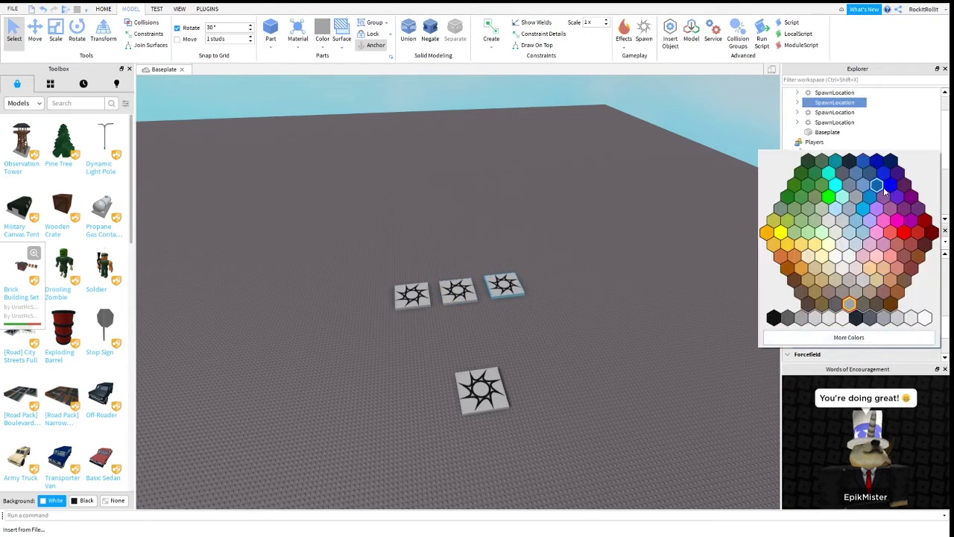
pyautogui.click(884, 190)
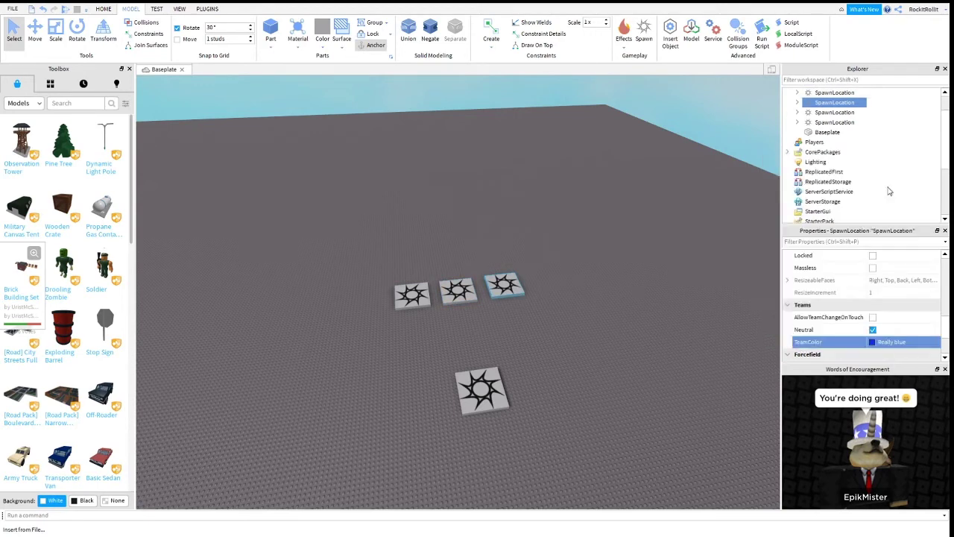
pyautogui.click(490, 393)
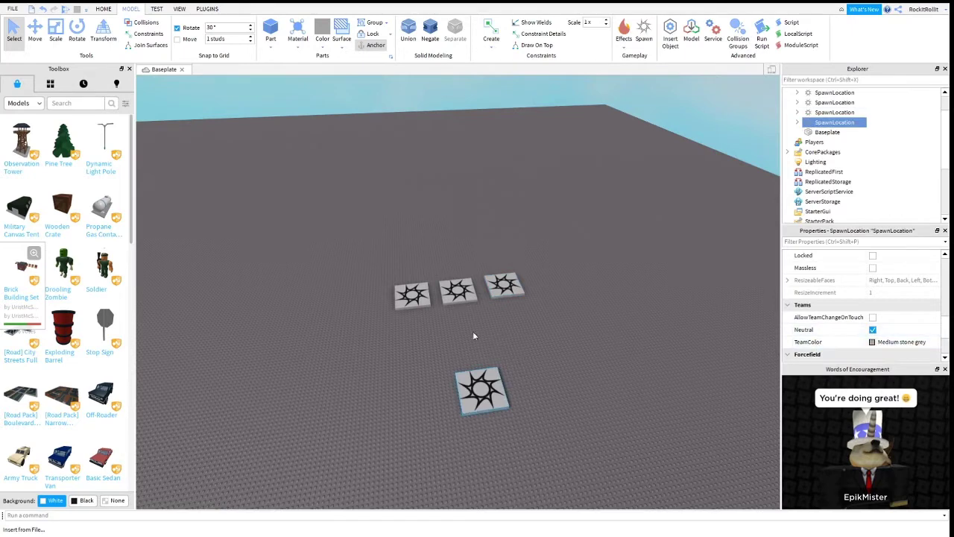
pyautogui.click(412, 295)
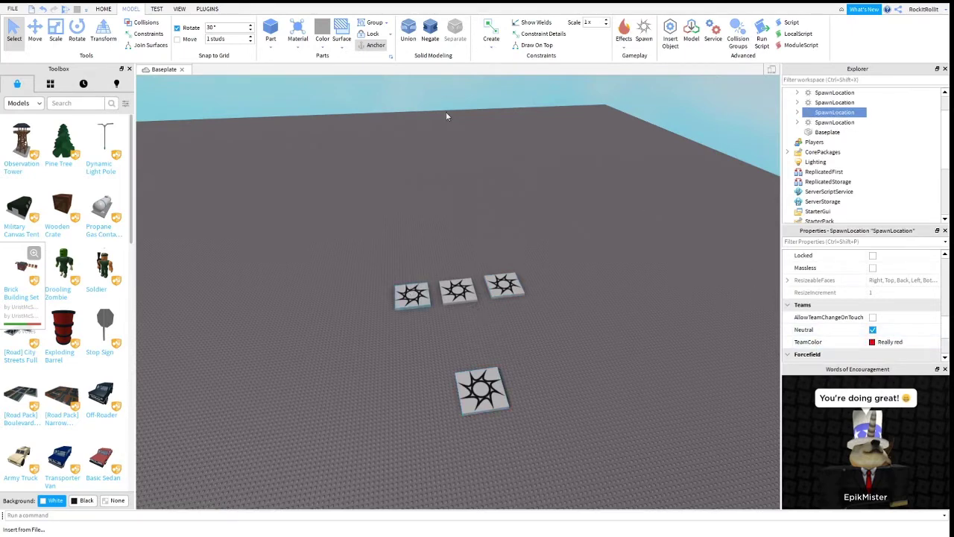
pyautogui.click(104, 9)
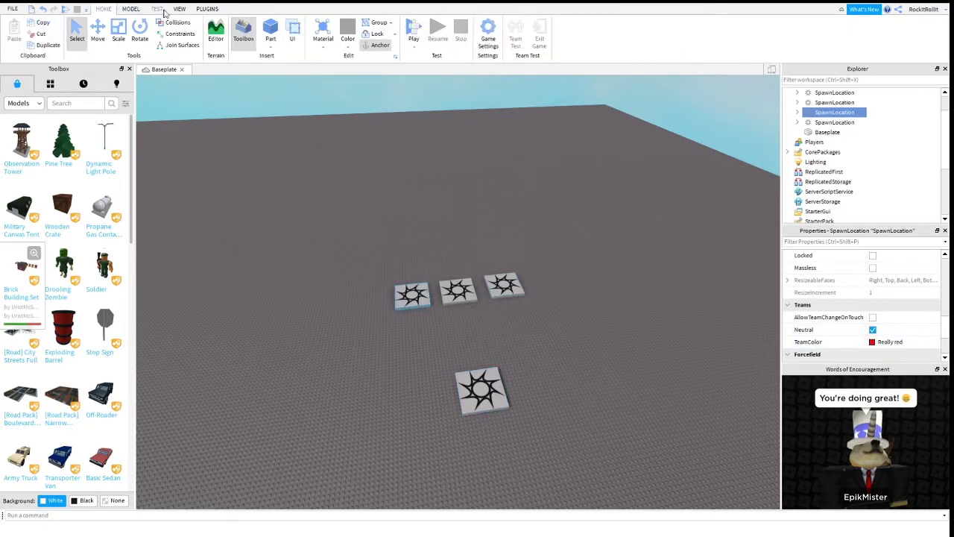
# Color the leftmost spawn location in the row red and the middle one yellow to match their team colors.
pyautogui.click(347, 38)
pyautogui.click(485, 136)
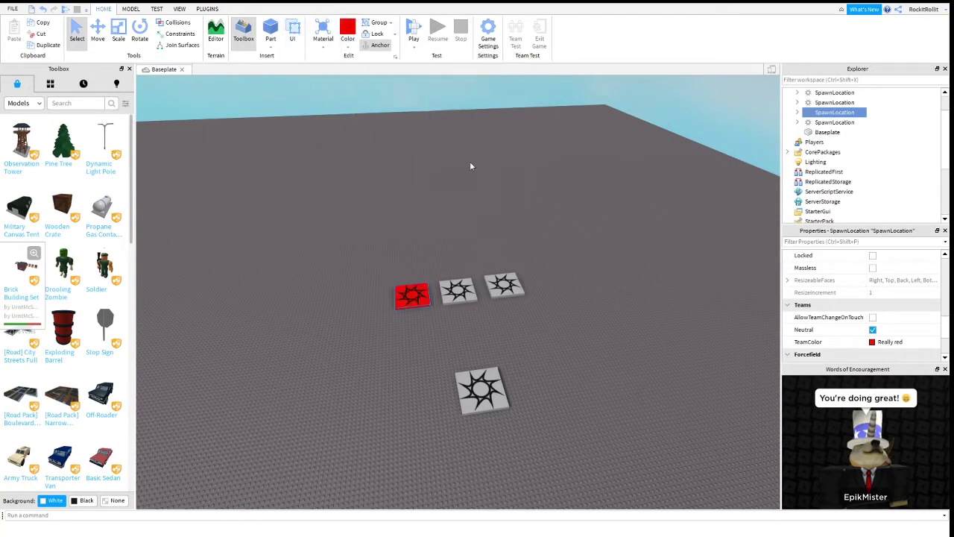
pyautogui.click(450, 288)
pyautogui.click(347, 38)
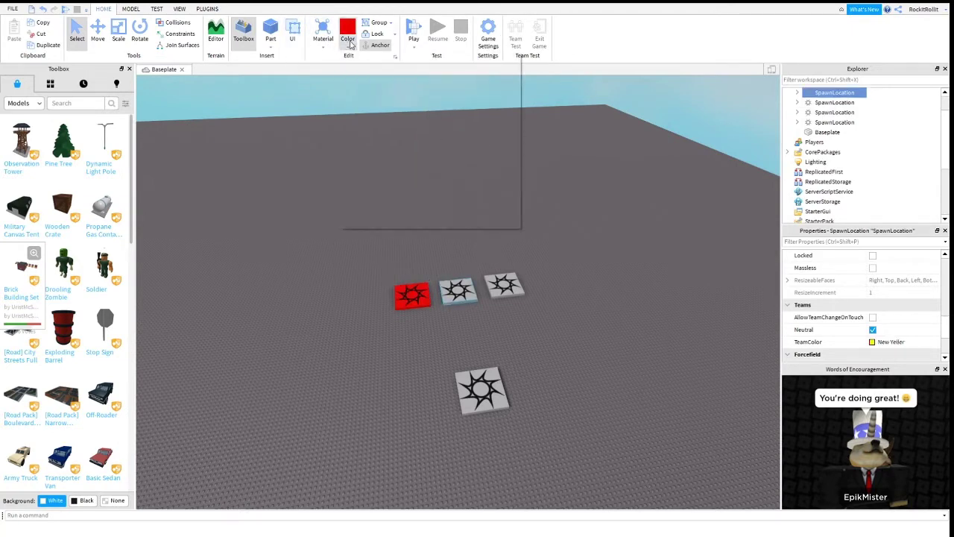
pyautogui.click(361, 133)
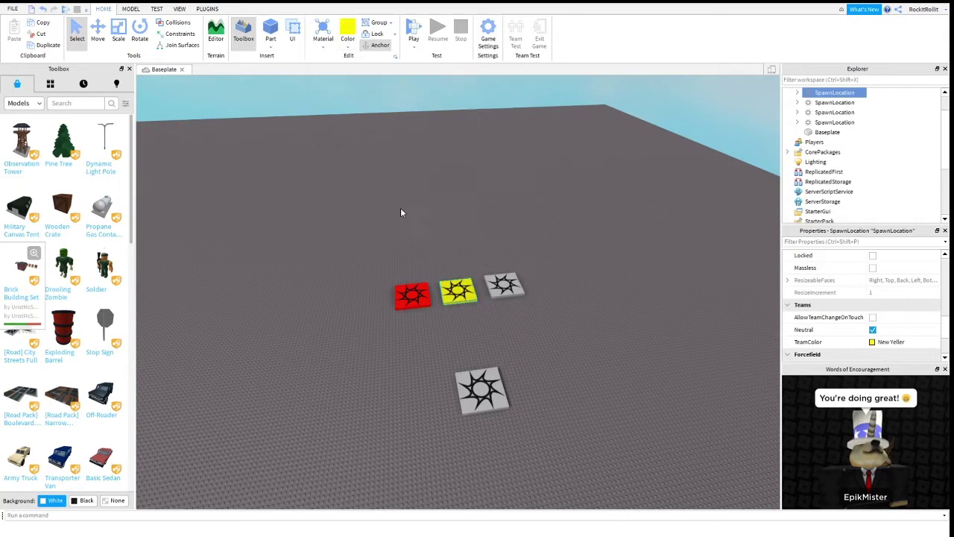
# Color the rightmost spawn location in the row blue to match its team color.
pyautogui.click(512, 292)
pyautogui.click(347, 38)
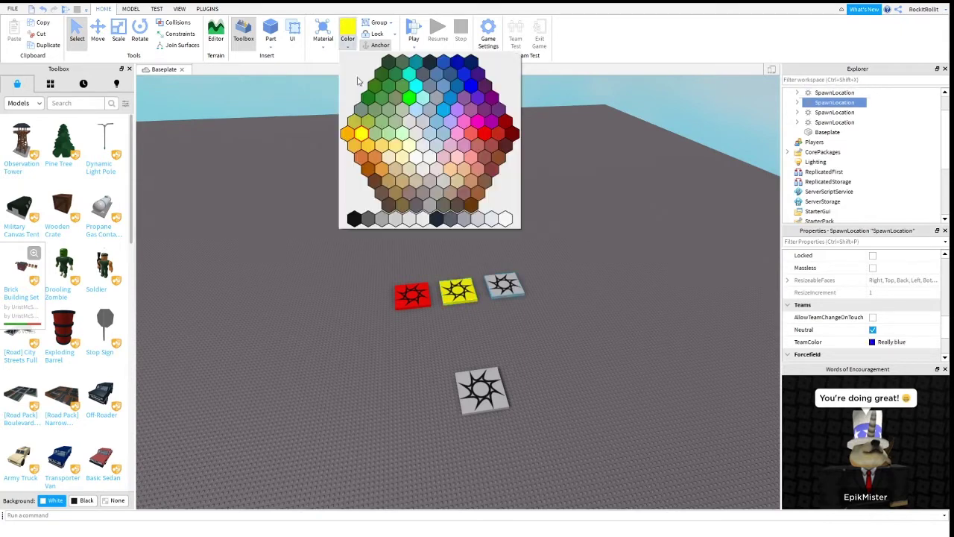
pyautogui.click(471, 91)
pyautogui.click(565, 249)
pyautogui.moveTo(565, 249); pyautogui.dragTo(518, 304, button='right')
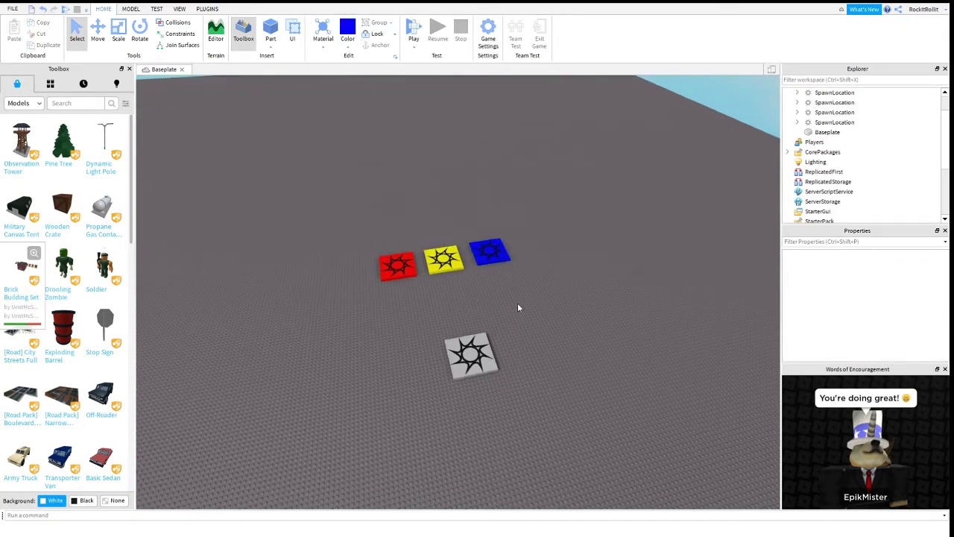
# Disable Neutral and enable AllowTeamChangeOnTouch for the red, yellow and blue spawn locations together.
pyautogui.moveTo(414, 255); pyautogui.dragTo(592, 277)
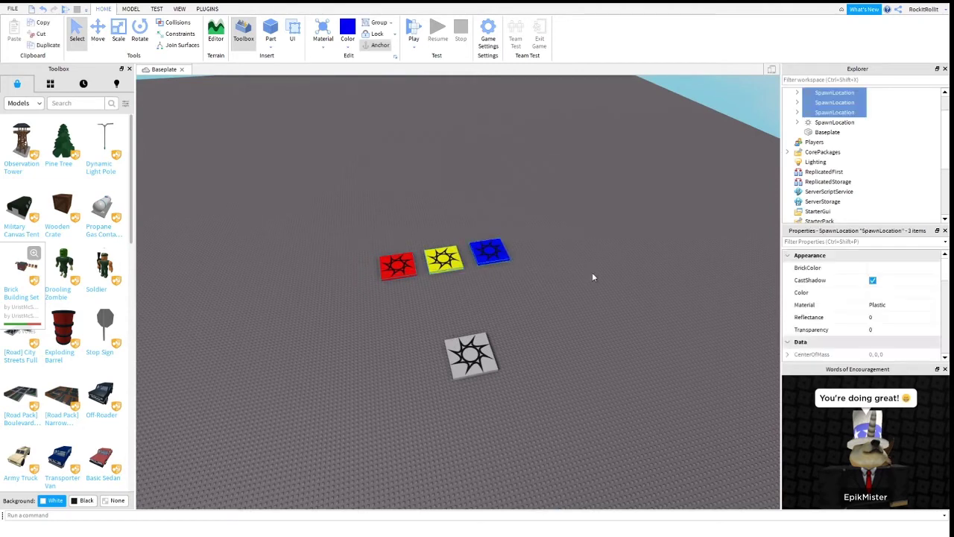
pyautogui.click(516, 334)
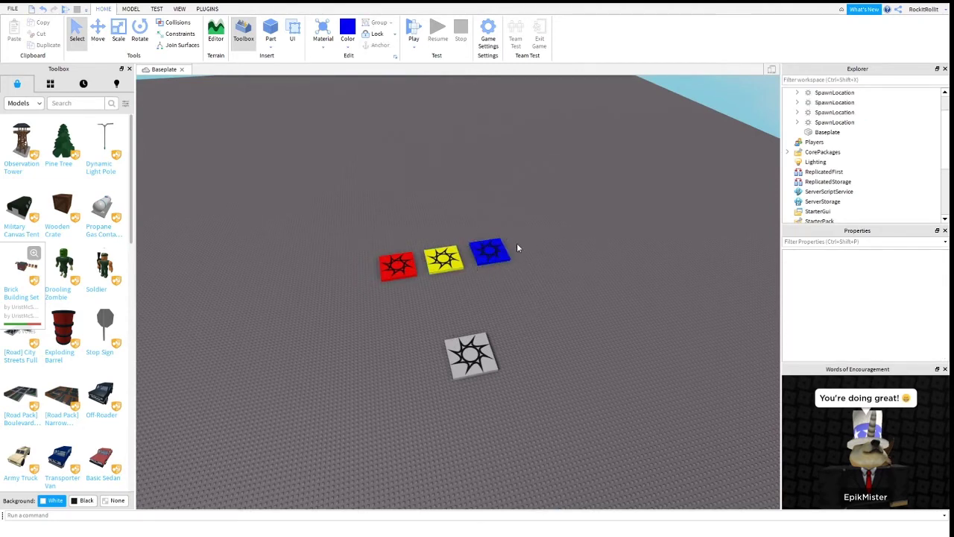
pyautogui.moveTo(319, 224); pyautogui.dragTo(563, 268)
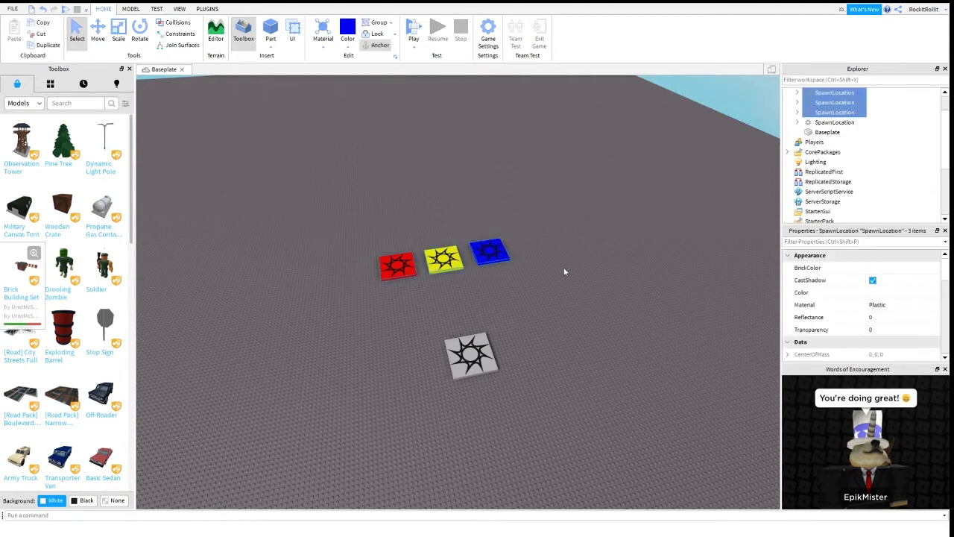
pyautogui.scroll(-10, 887, 313)
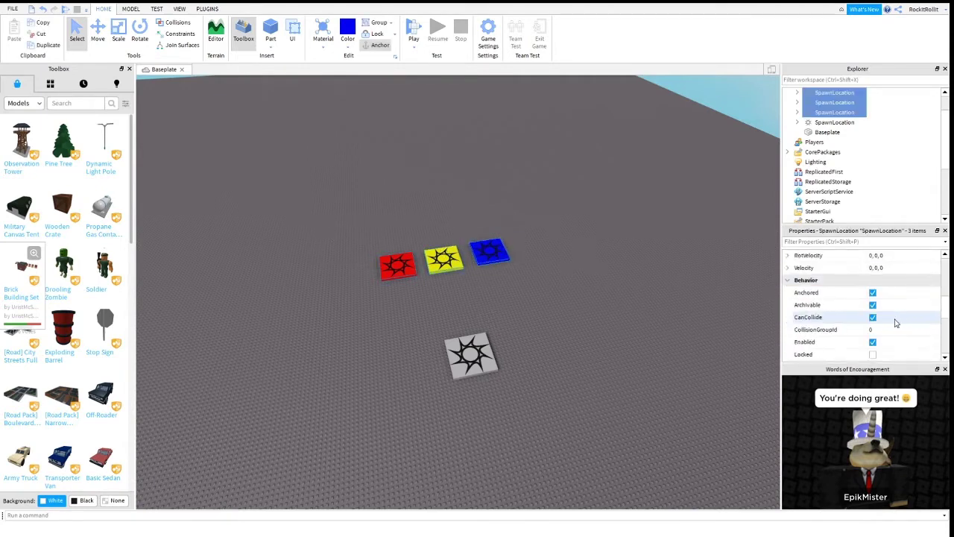
pyautogui.scroll(2, 882, 317)
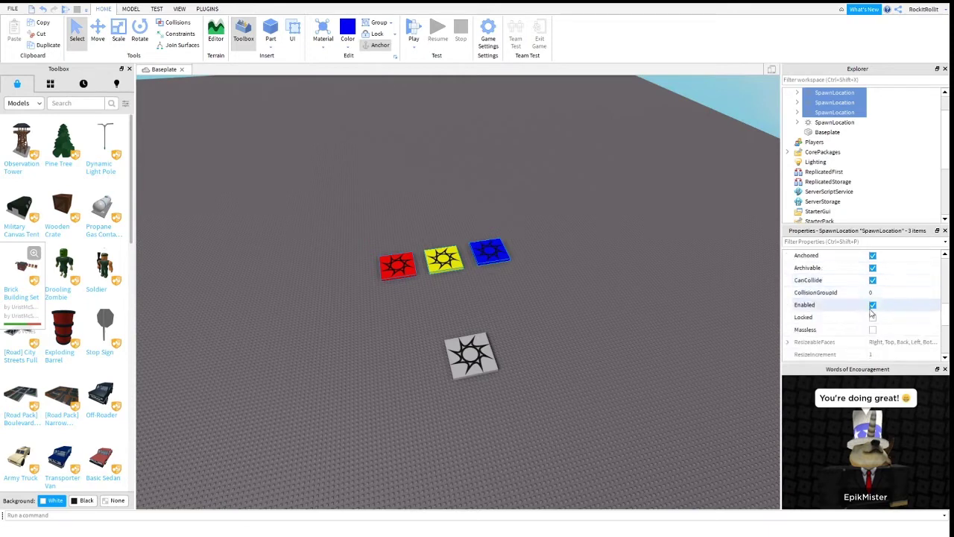
pyautogui.scroll(-5, 883, 298)
pyautogui.click(873, 280)
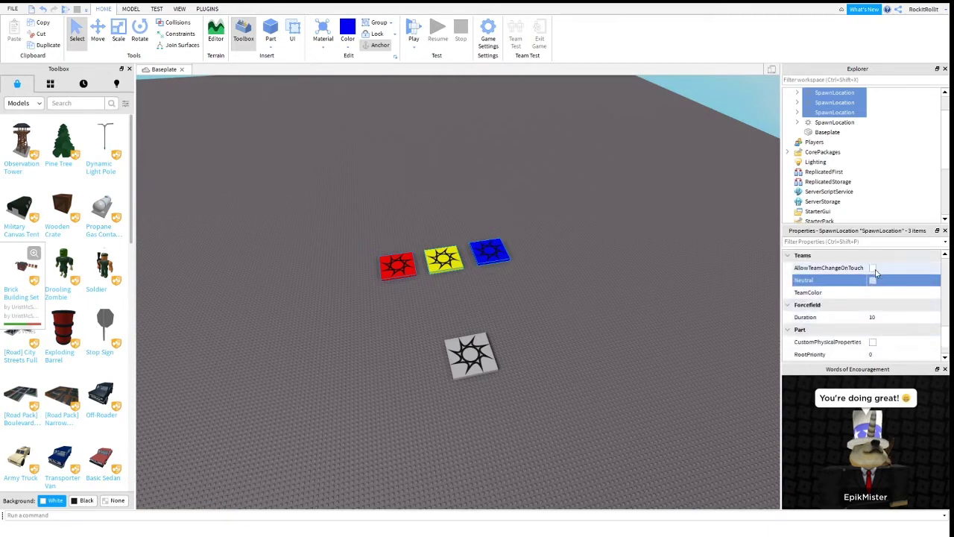
pyautogui.click(873, 269)
pyautogui.click(630, 291)
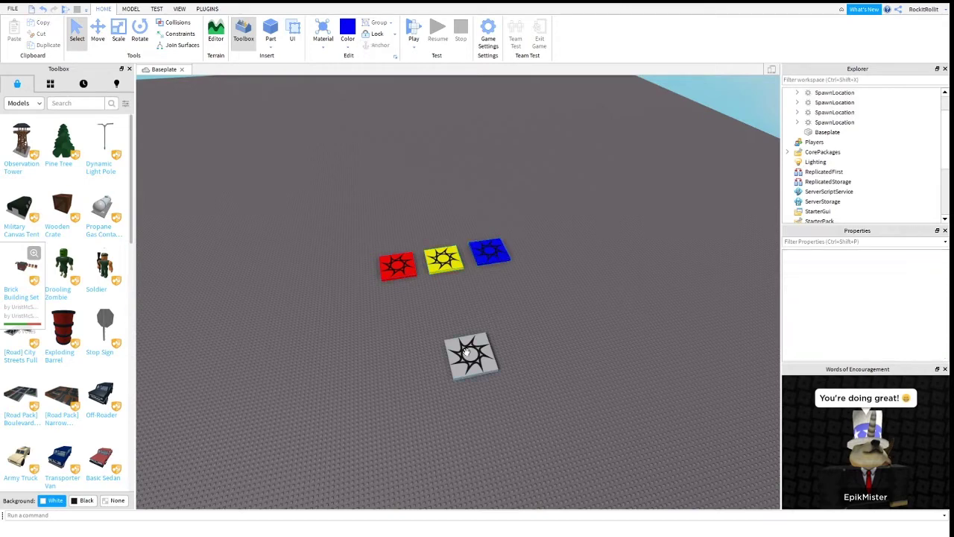
# Compare the Neutral and AllowTeamChangeOnTouch settings of the lone grey spawn location with those of the three colored ones.
pyautogui.click(477, 335)
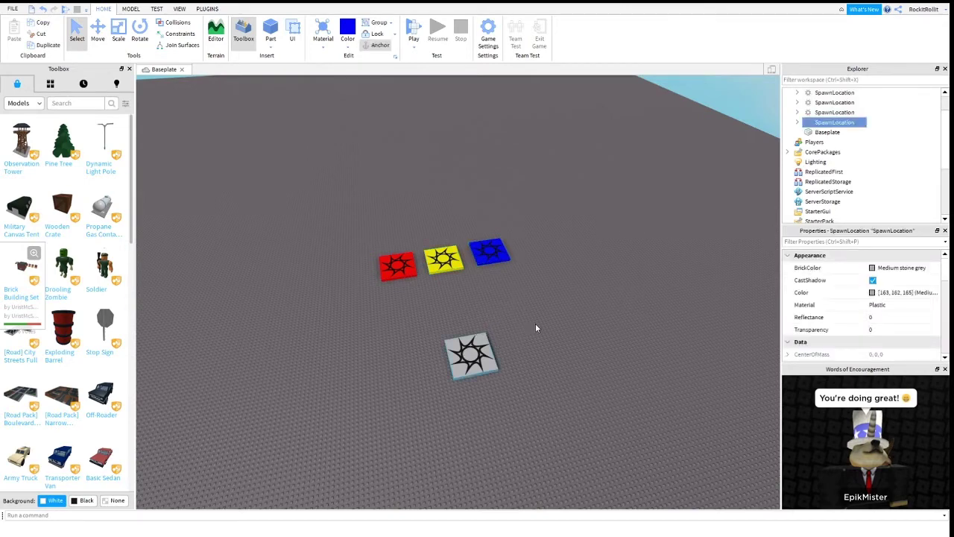
pyautogui.scroll(-10, 858, 305)
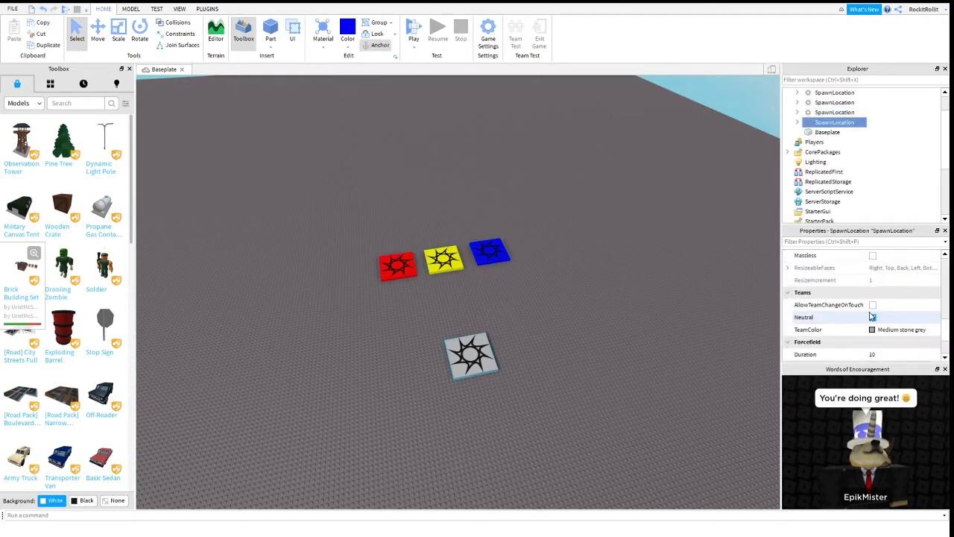
pyautogui.click(873, 317)
pyautogui.scroll(-1, 868, 313)
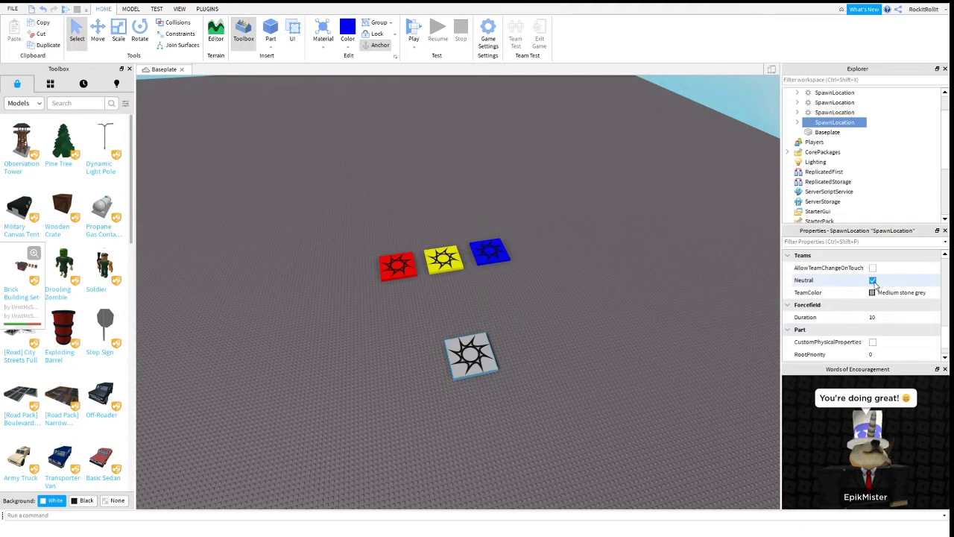
pyautogui.moveTo(358, 243); pyautogui.dragTo(596, 273)
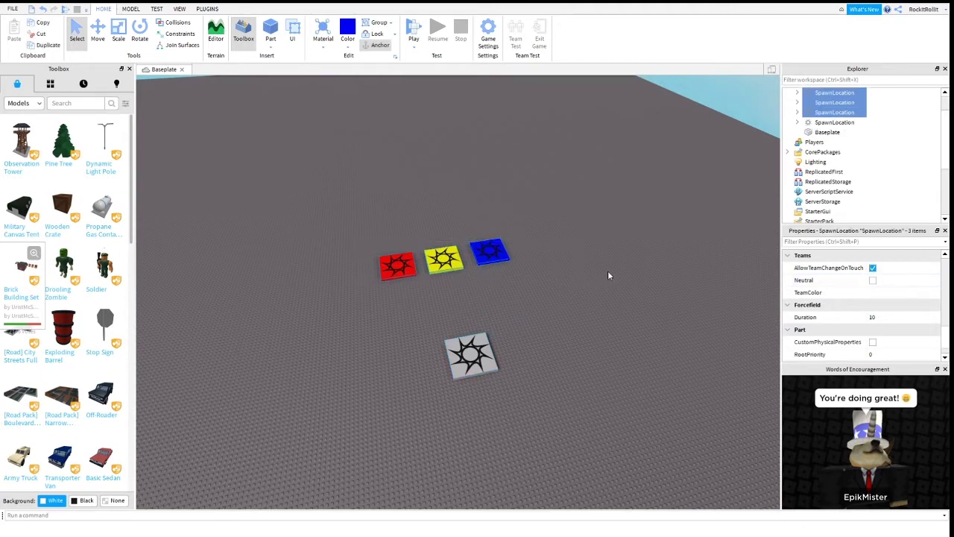
pyautogui.scroll(-1, 873, 290)
pyautogui.scroll(1, 849, 171)
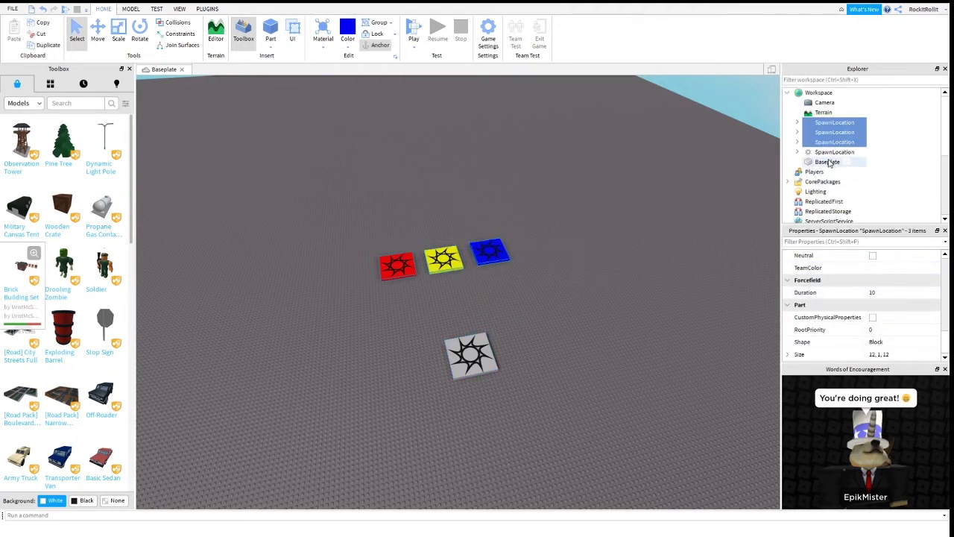
# Rename the New Yeller team as "Yellow team" and the Really red team as "Red team".
pyautogui.scroll(-5, 828, 164)
pyautogui.click(818, 163)
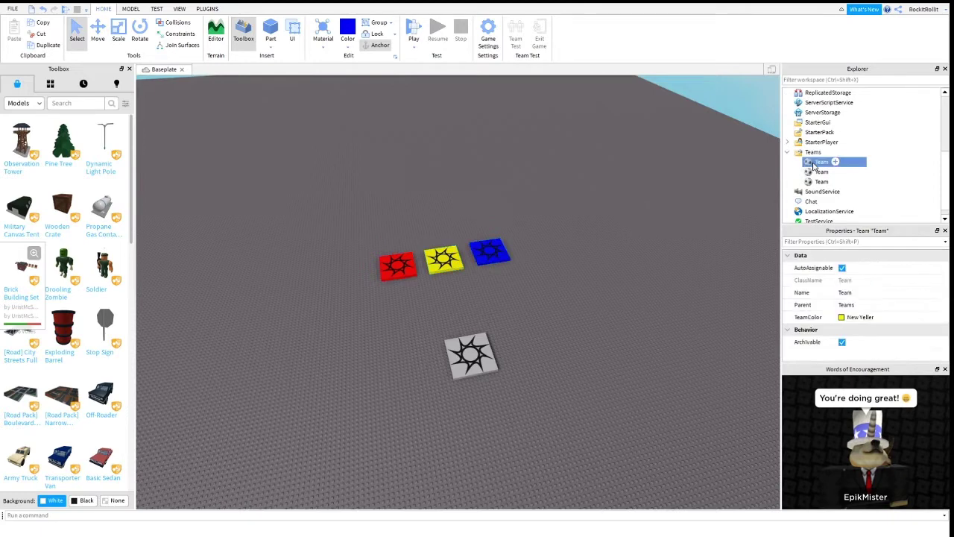
pyautogui.click(845, 294)
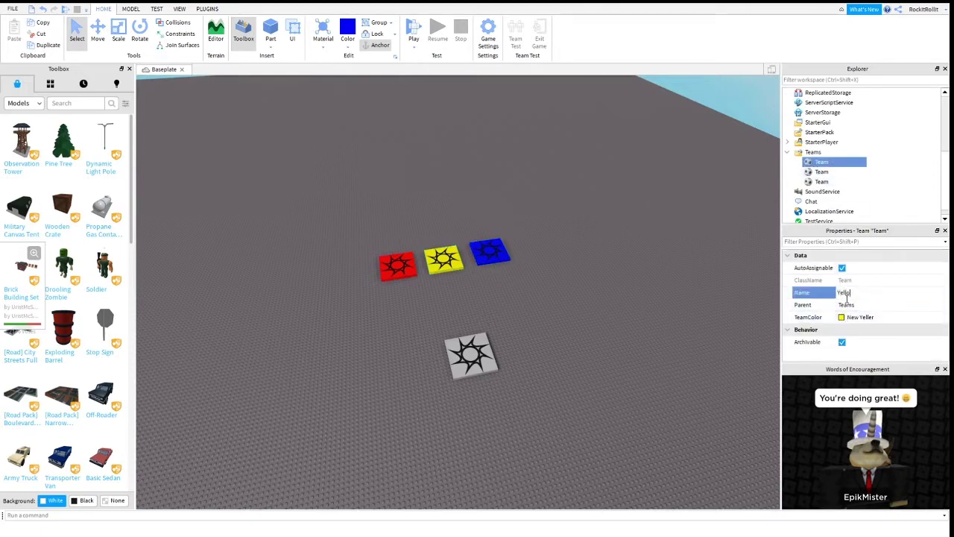
pyautogui.write('Yellow team')
pyautogui.press('Return')
pyautogui.click(821, 171)
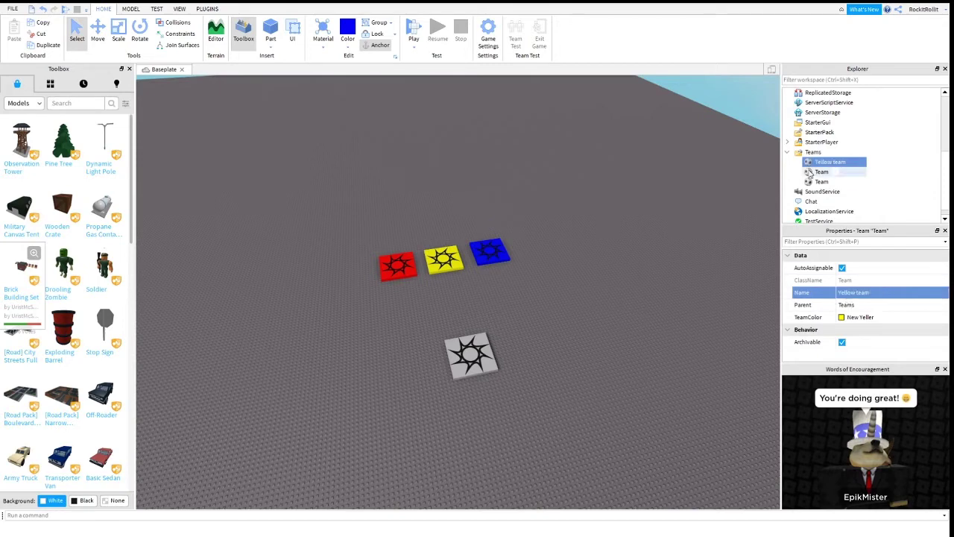
pyautogui.click(850, 292)
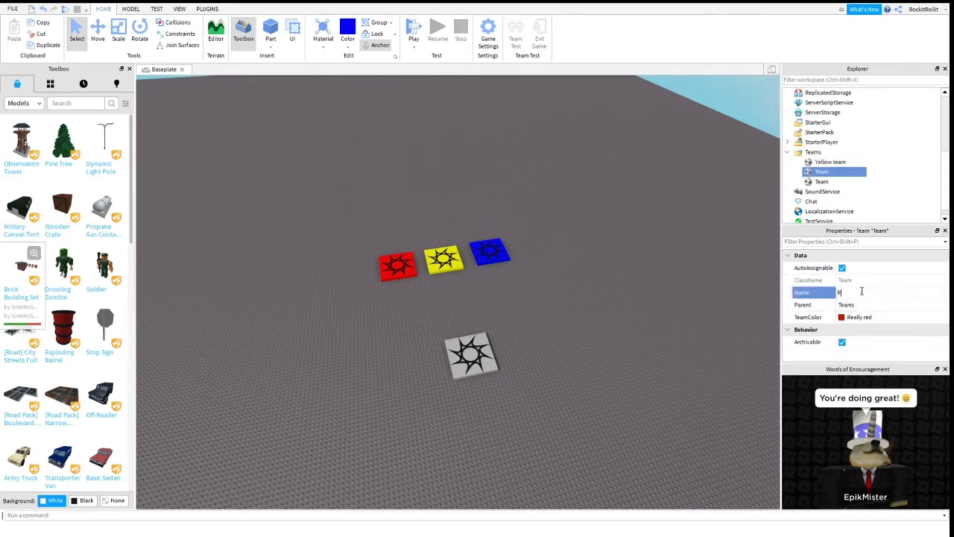
pyautogui.press('Return')
# Rename the Really blue team as "Blue Team".
pyautogui.click(821, 182)
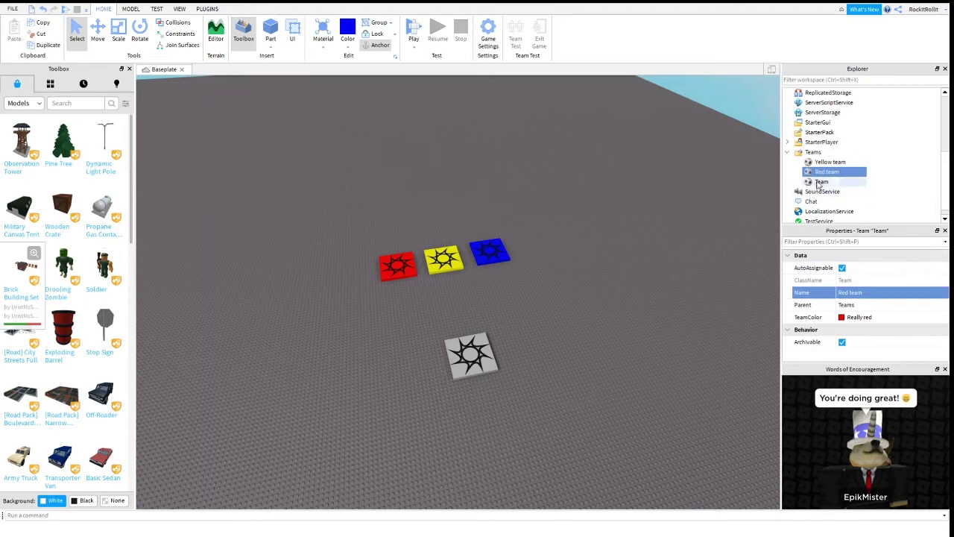
pyautogui.click(820, 291)
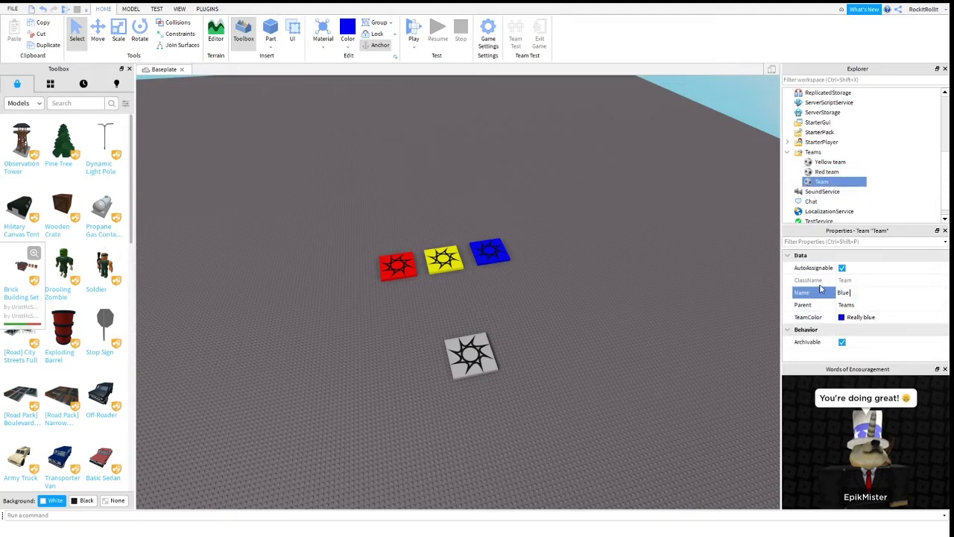
pyautogui.write('Blue Team')
pyautogui.press('Return')
# Rename the lone grey spawn location in front of the row as "Spawn".
pyautogui.moveTo(342, 222); pyautogui.dragTo(625, 314)
pyautogui.click(624, 314)
pyautogui.click(478, 358)
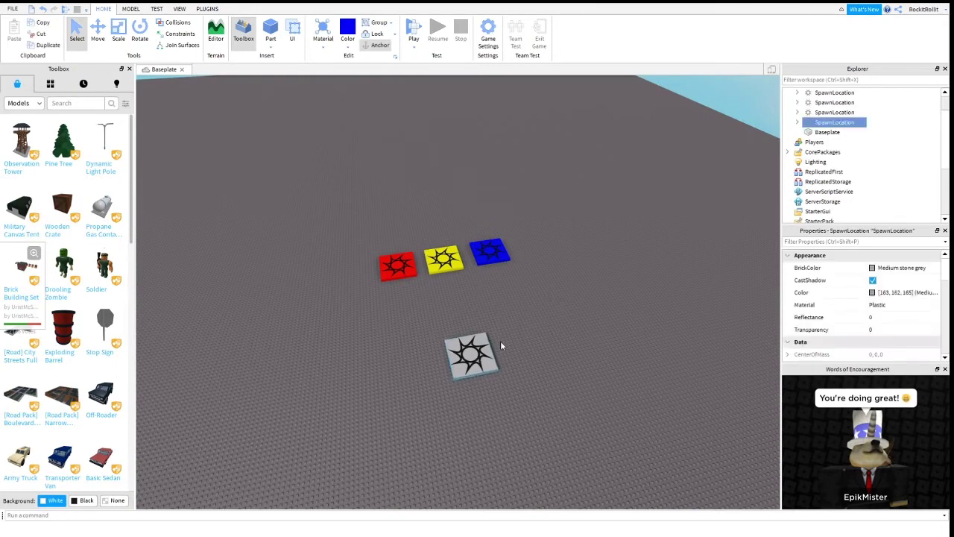
pyautogui.moveTo(547, 338); pyautogui.dragTo(551, 338, button='right')
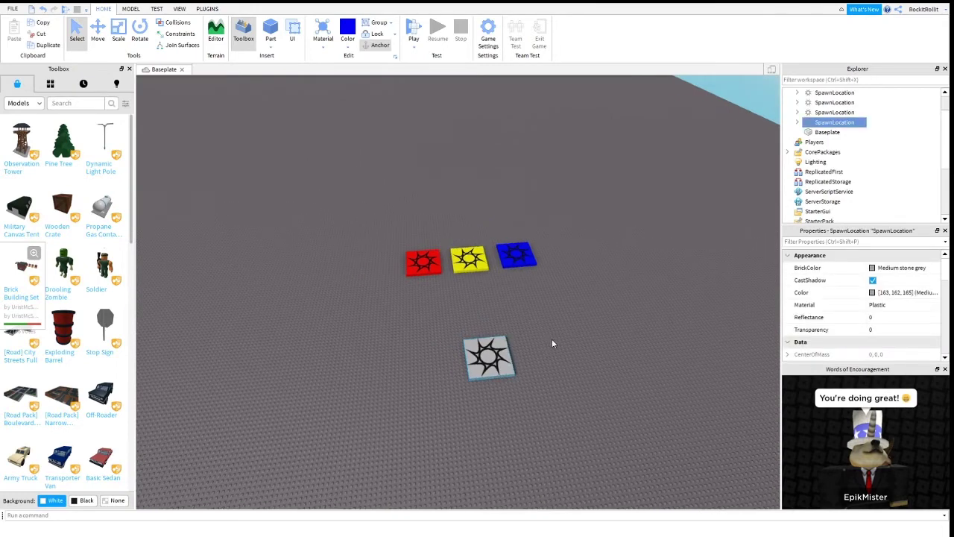
pyautogui.press('w')
pyautogui.press('d')
pyautogui.scroll(-4, 907, 337)
pyautogui.scroll(-2, 908, 336)
pyautogui.scroll(5, 895, 328)
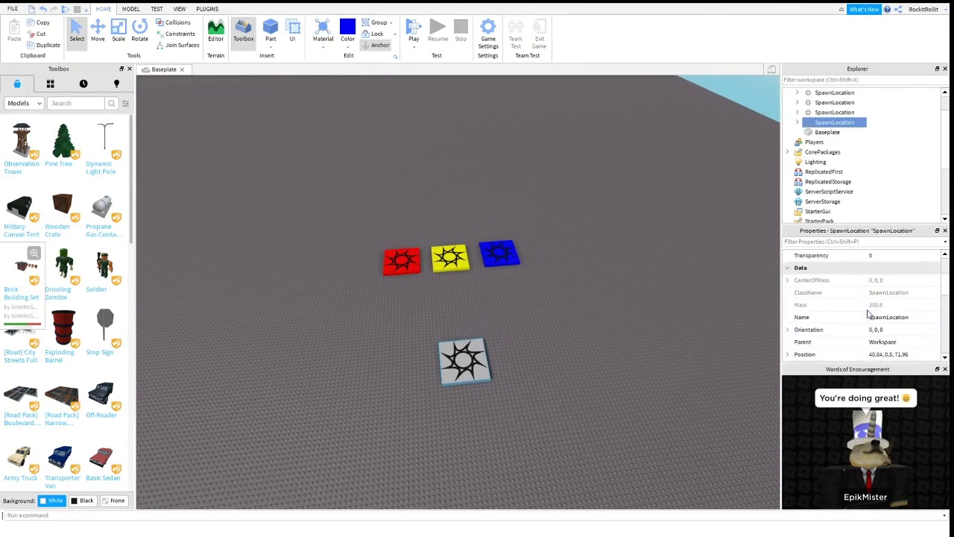
pyautogui.scroll(-1, 887, 330)
pyautogui.scroll(1, 887, 329)
pyautogui.click(881, 319)
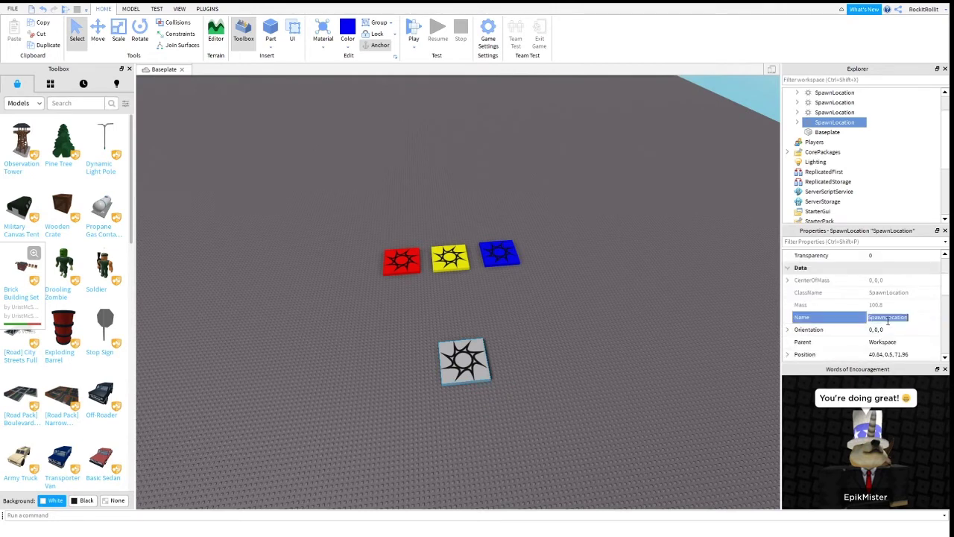
pyautogui.press('BackSpace')
pyautogui.write('Spawn')
pyautogui.press('Return')
pyautogui.click(887, 319)
pyautogui.press('Return')
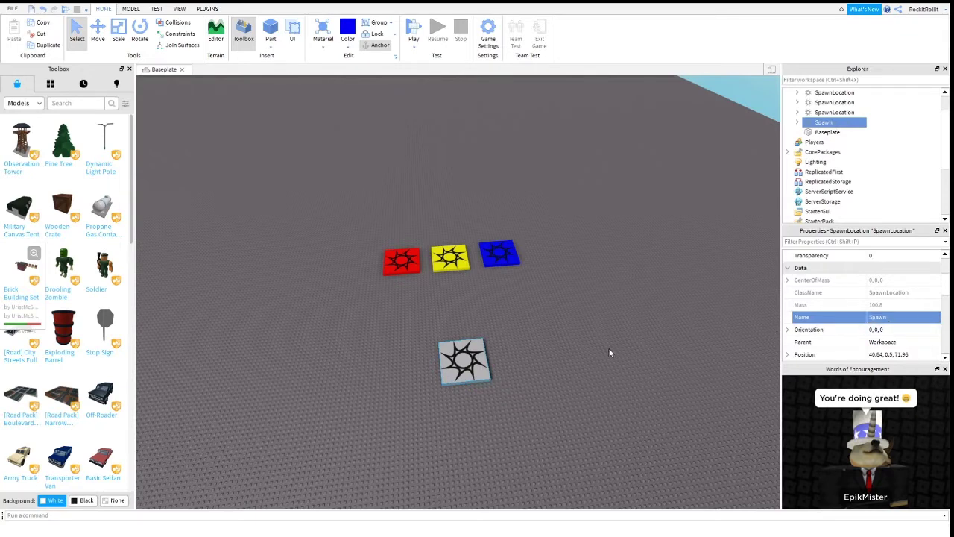
# Start a play test of the place.
pyautogui.click(509, 313)
pyautogui.moveTo(507, 341); pyautogui.dragTo(508, 373, button='right')
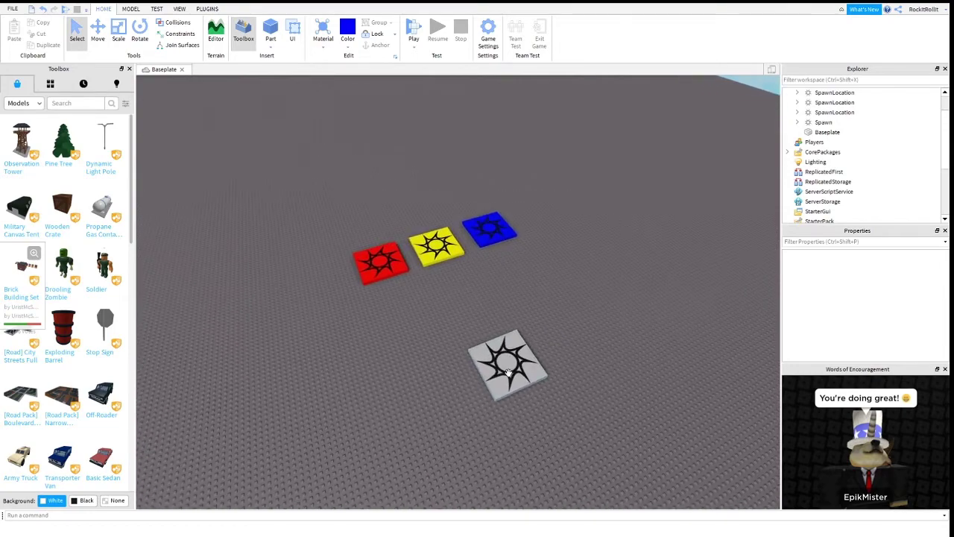
pyautogui.moveTo(539, 237); pyautogui.dragTo(562, 321, button='right')
pyautogui.click(485, 373)
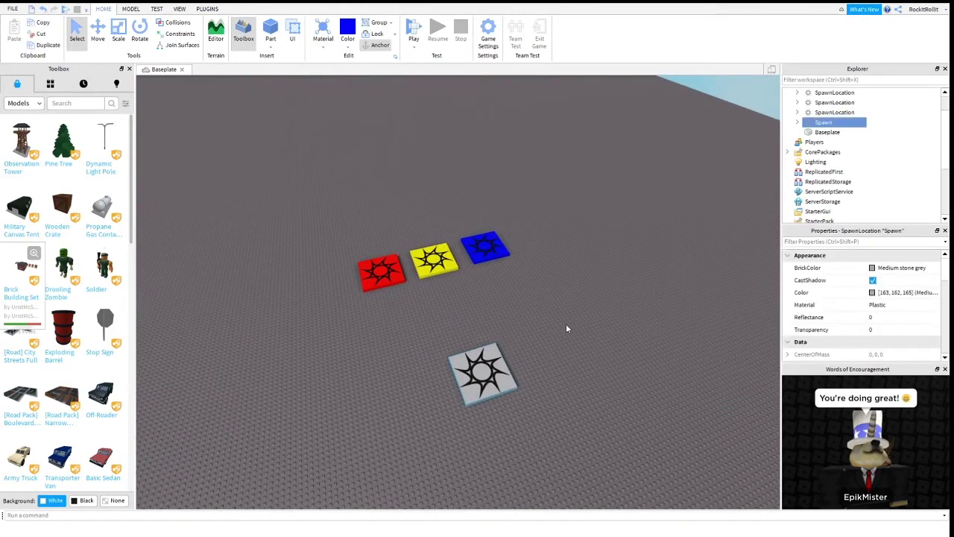
pyautogui.press('F5')
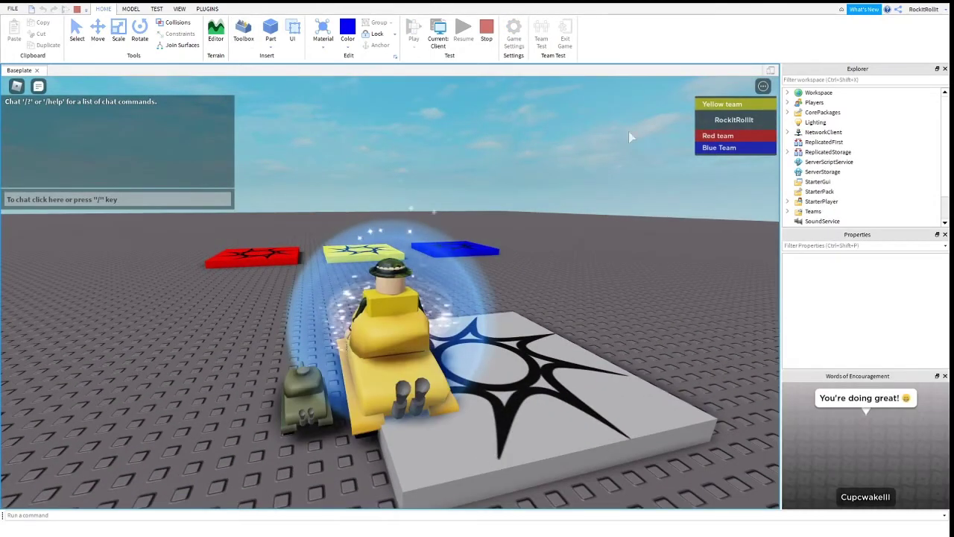
# Examine the character's team assignment and its surroundings at the grey spawn, moving the character onto that pad.
pyautogui.moveTo(457, 236); pyautogui.dragTo(563, 228, button='right')
pyautogui.moveTo(422, 306); pyautogui.dragTo(630, 243, button='right')
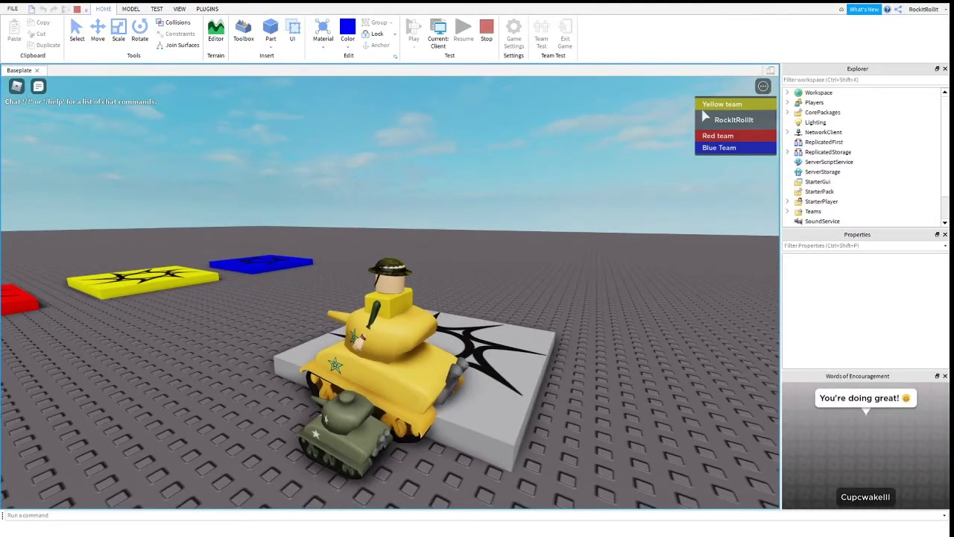
pyautogui.scroll(-3, 514, 272)
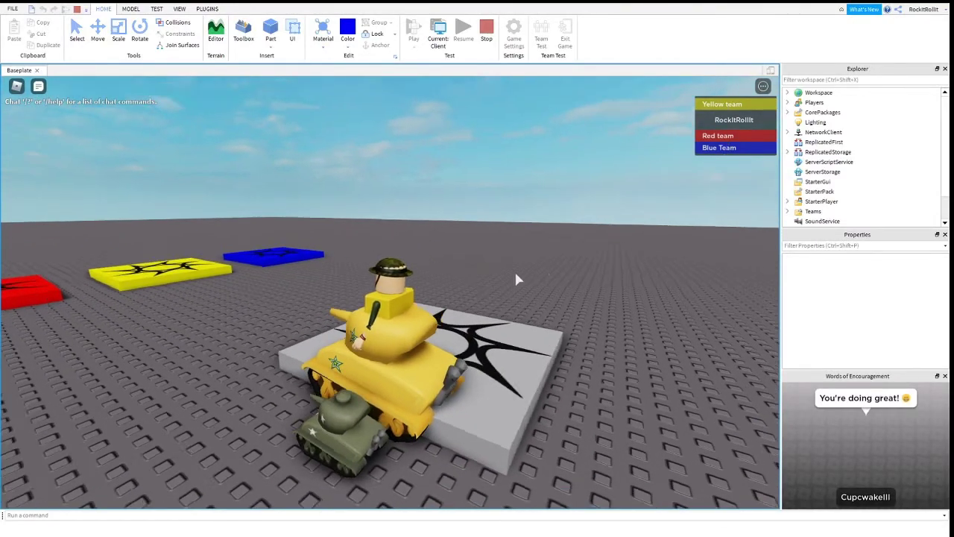
pyautogui.moveTo(515, 272); pyautogui.dragTo(369, 373, button='right')
pyautogui.press('w')
pyautogui.press('d')
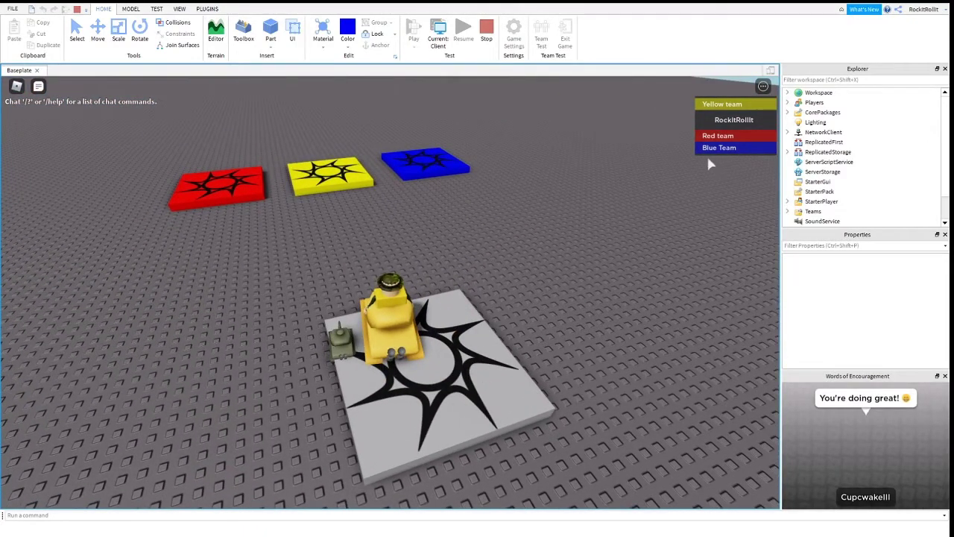
pyautogui.moveTo(442, 351); pyautogui.dragTo(442, 351, button='right')
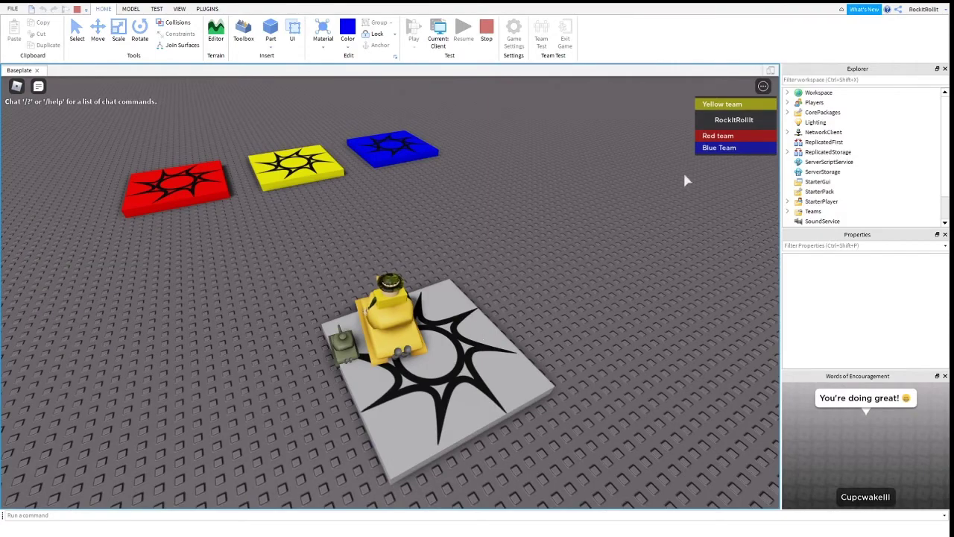
# Move the character from the grey spawn onto the red spawn pad to switch it to the Red team.
pyautogui.moveTo(569, 228); pyautogui.dragTo(569, 228, button='right')
pyautogui.scroll(2, 479, 248)
pyautogui.moveTo(479, 248); pyautogui.dragTo(480, 249, button='right')
pyautogui.scroll(-2, 479, 255)
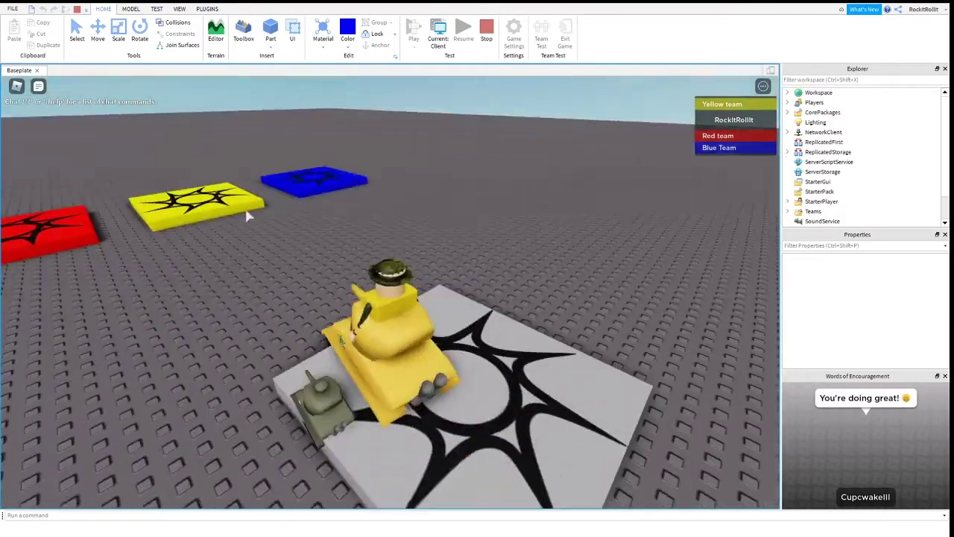
pyautogui.moveTo(345, 175); pyautogui.dragTo(345, 174, button='right')
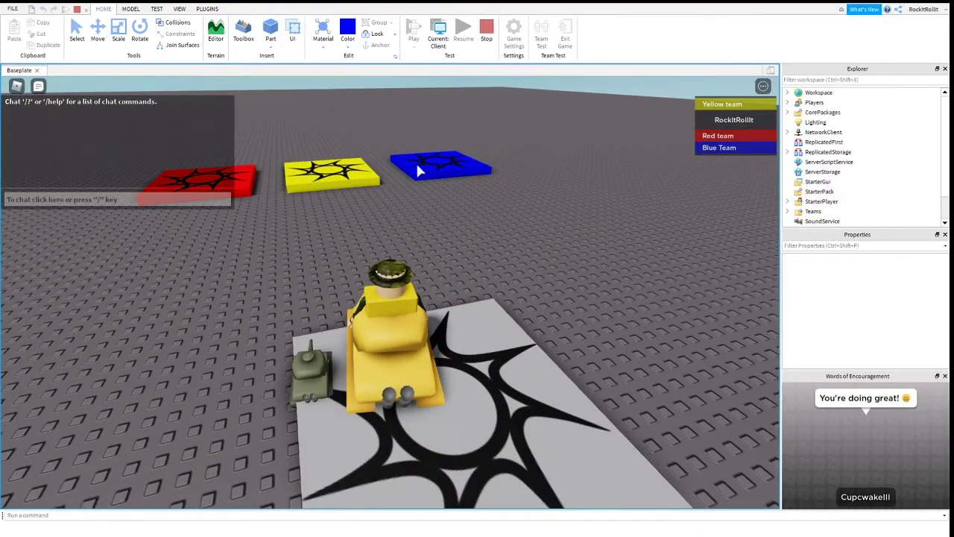
pyautogui.moveTo(542, 156); pyautogui.dragTo(532, 157, button='right')
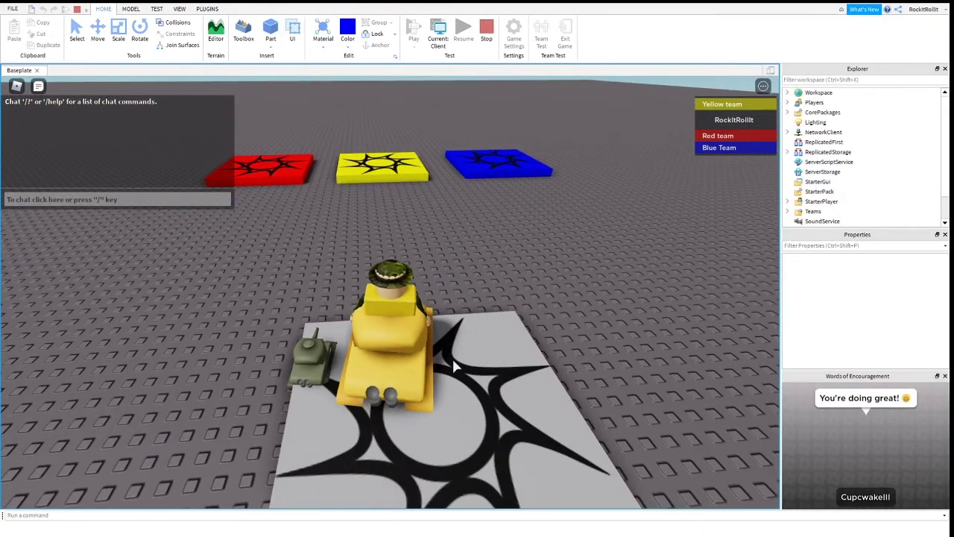
pyautogui.press('w')
pyautogui.press('a')
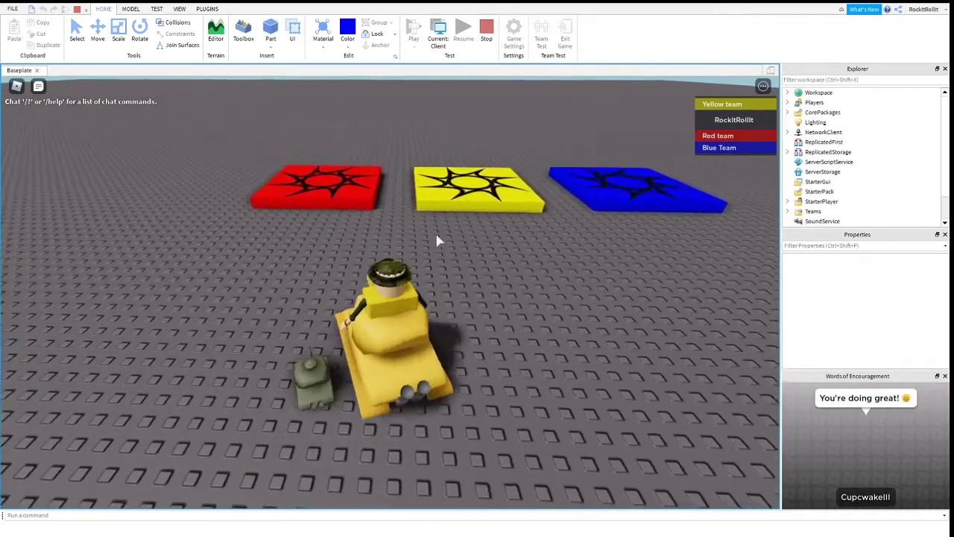
pyautogui.press('w')
pyautogui.moveTo(406, 218); pyautogui.dragTo(391, 222, button='right')
pyautogui.press('w')
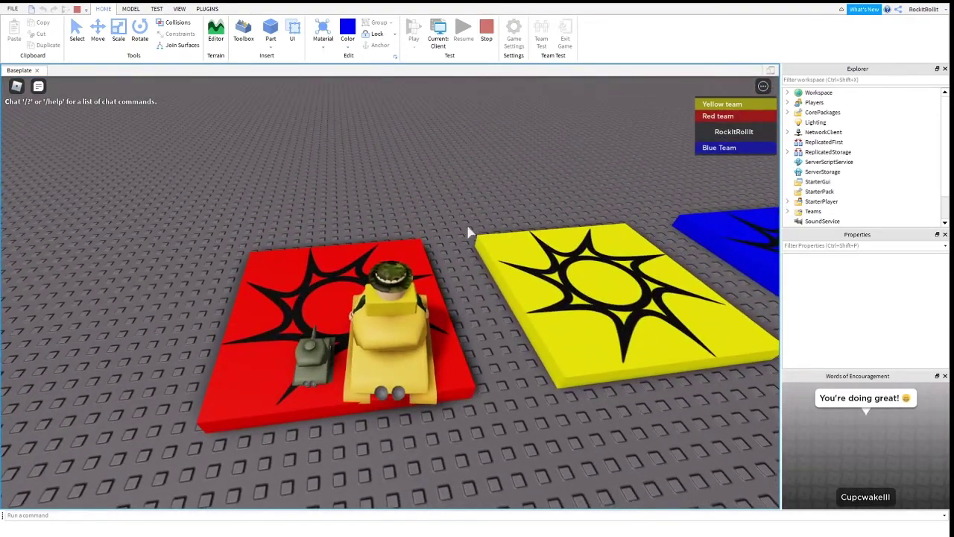
pyautogui.press('a')
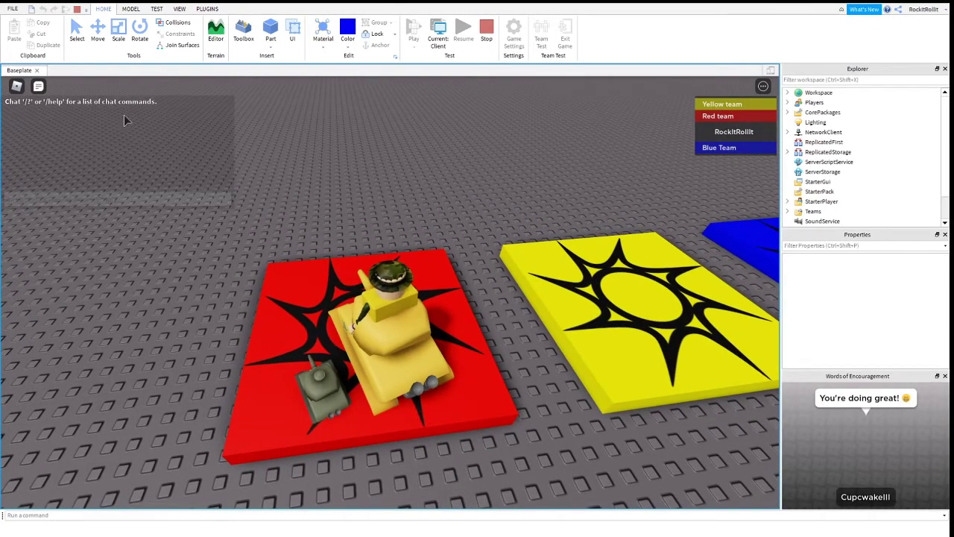
# Reset the character while it stands on the red pad and watch where it respawns.
pyautogui.press('Escape')
pyautogui.click(276, 479)
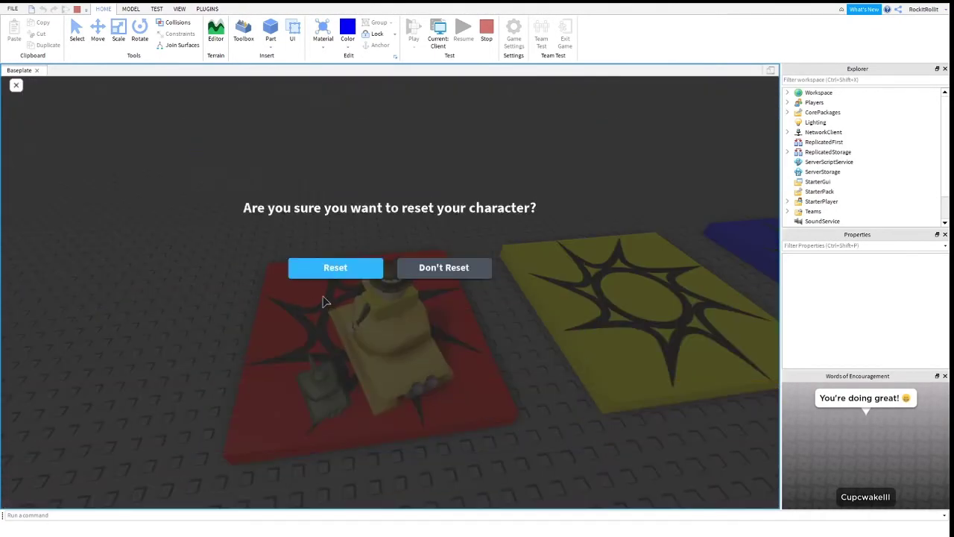
pyautogui.click(335, 267)
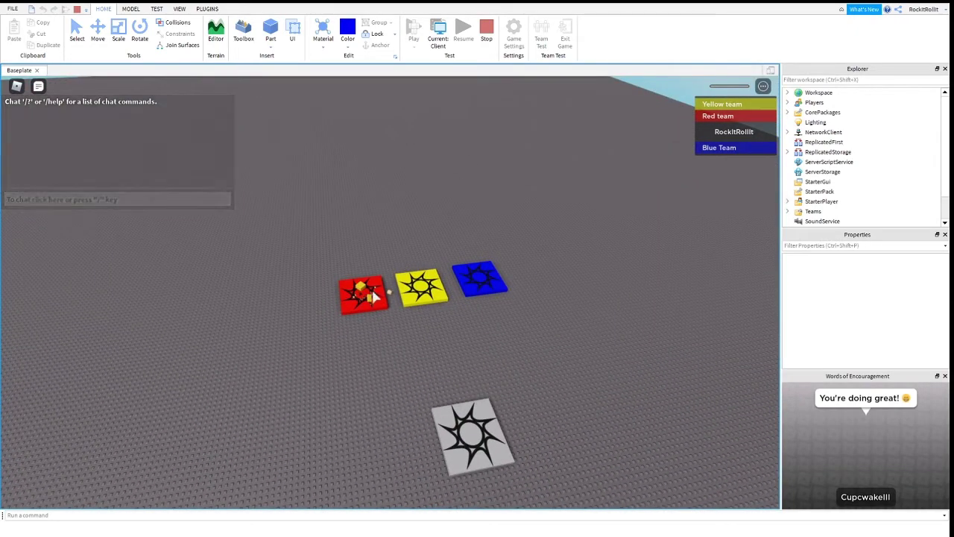
pyautogui.scroll(1, 517, 252)
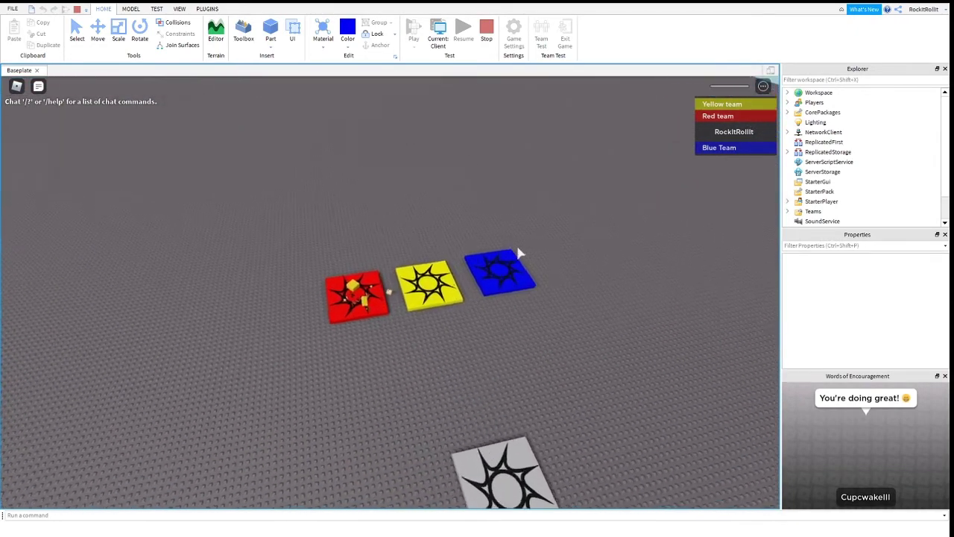
pyautogui.scroll(3, 517, 251)
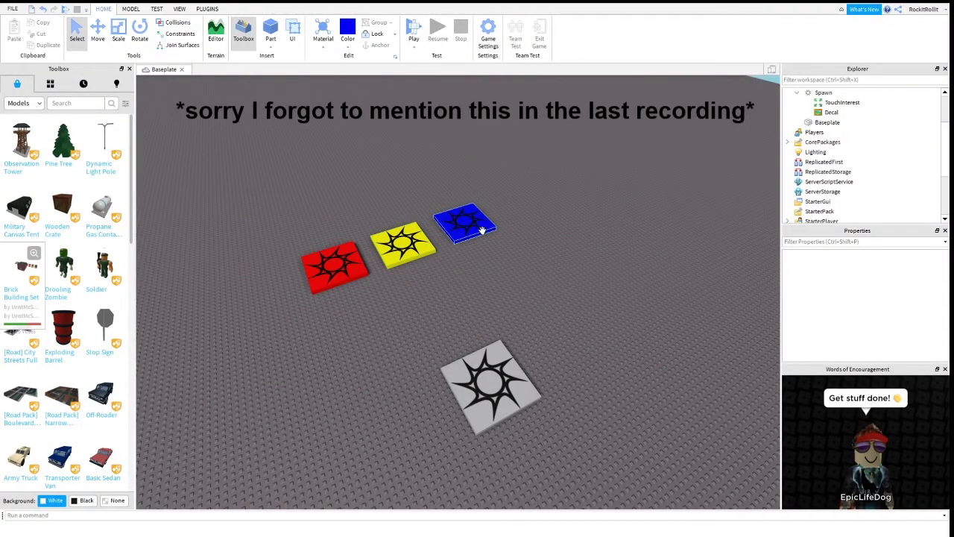
# Select the grey Spawn pad and examine its team-change, Neutral and team colour properties.
pyautogui.moveTo(440, 297)
pyautogui.mouseDown(button='right')
pyautogui.moveTo(437, 270)
pyautogui.moveTo(440, 283)
pyautogui.mouseUp(button='right')
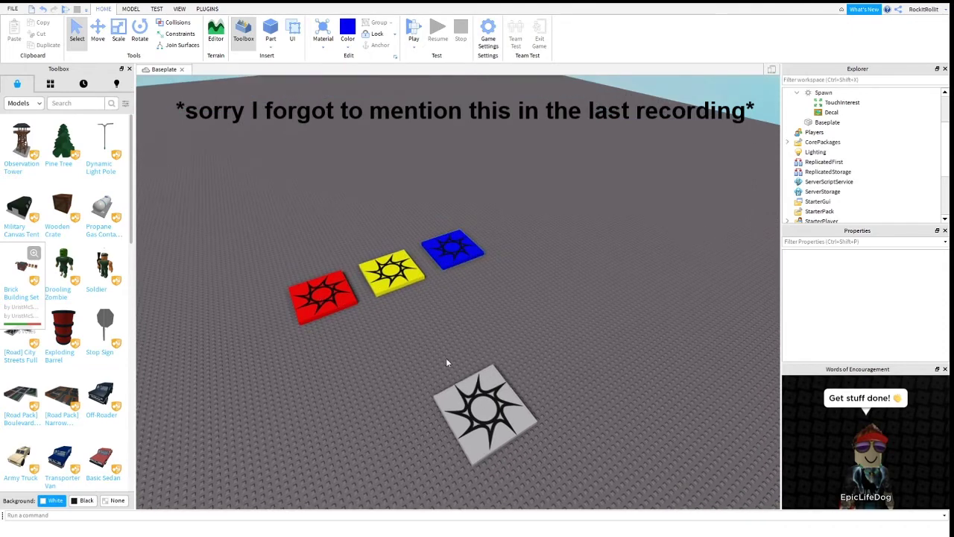
pyautogui.click(479, 401)
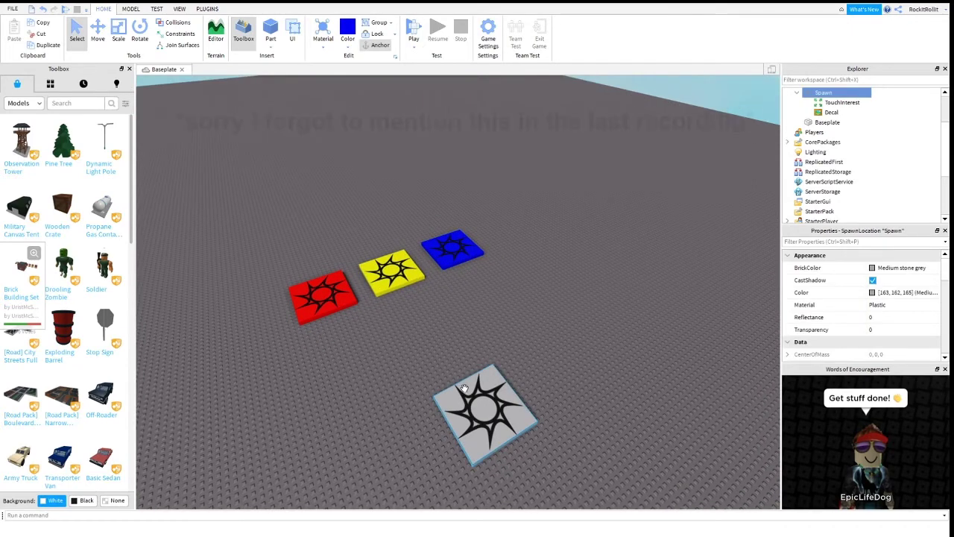
pyautogui.scroll(-10, 894, 317)
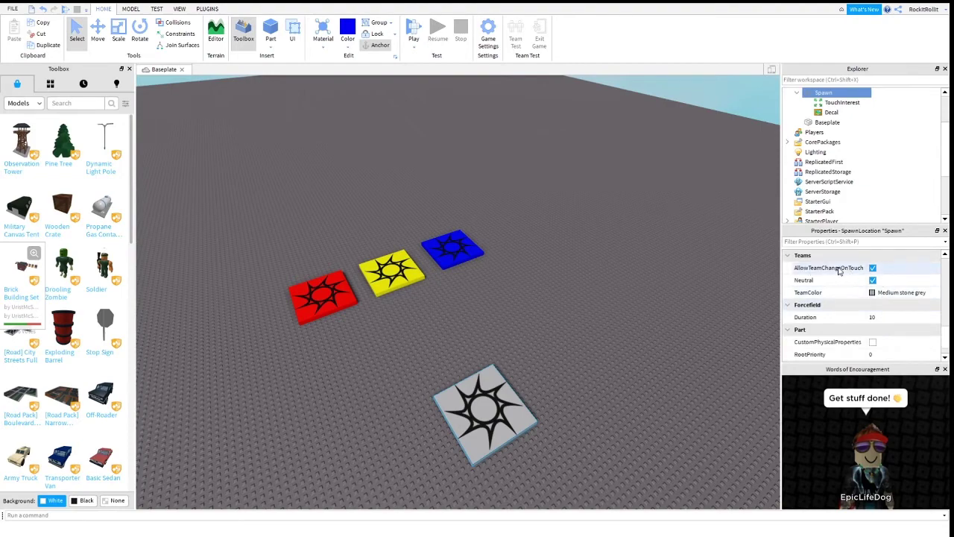
pyautogui.moveTo(532, 341); pyautogui.dragTo(525, 340, button='right')
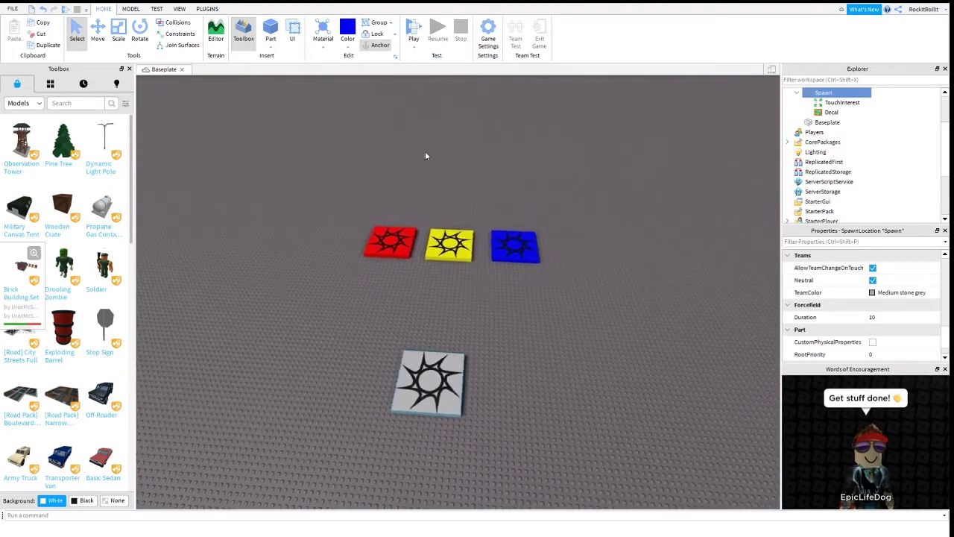
# Run a brief play test, moving the character off its starting pad towards the grey spawn, and stop the test.
pyautogui.click(414, 34)
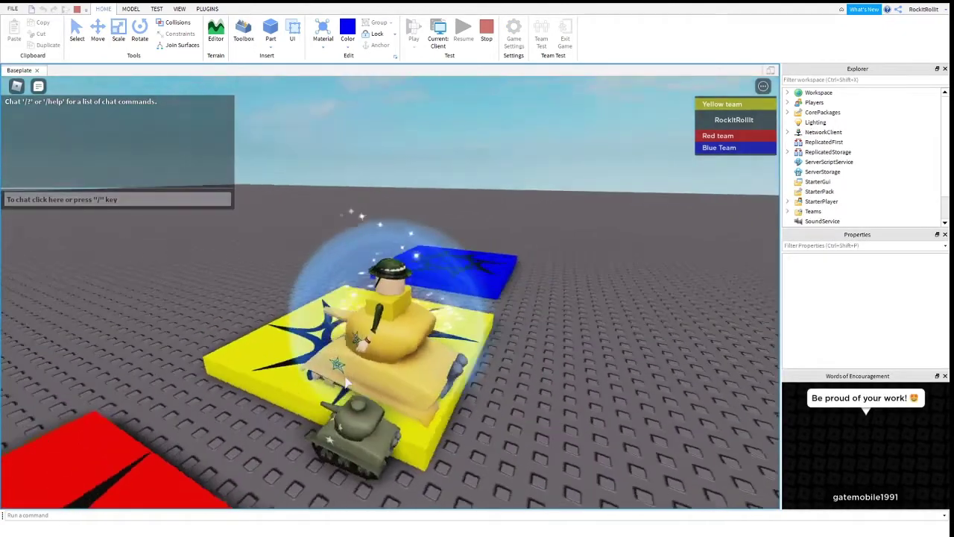
pyautogui.press('w')
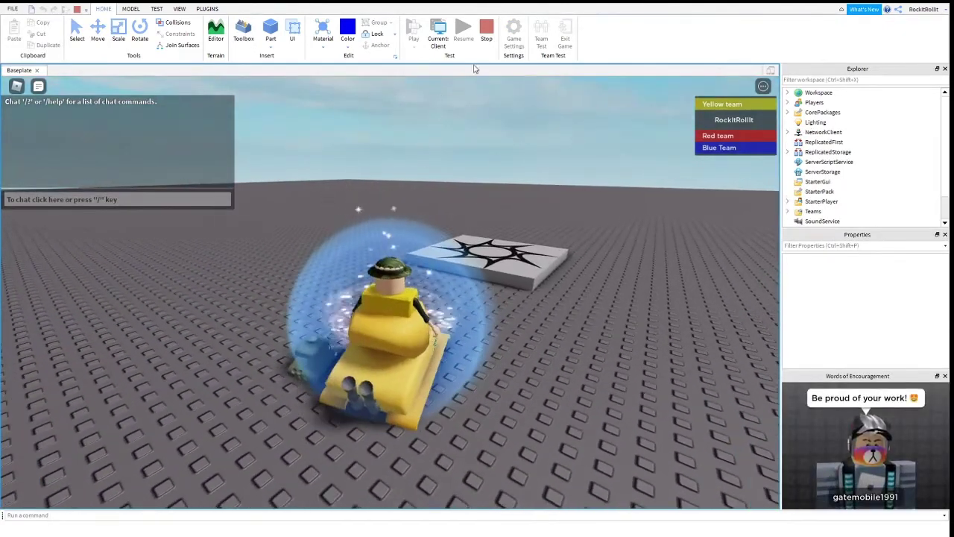
pyautogui.click(486, 30)
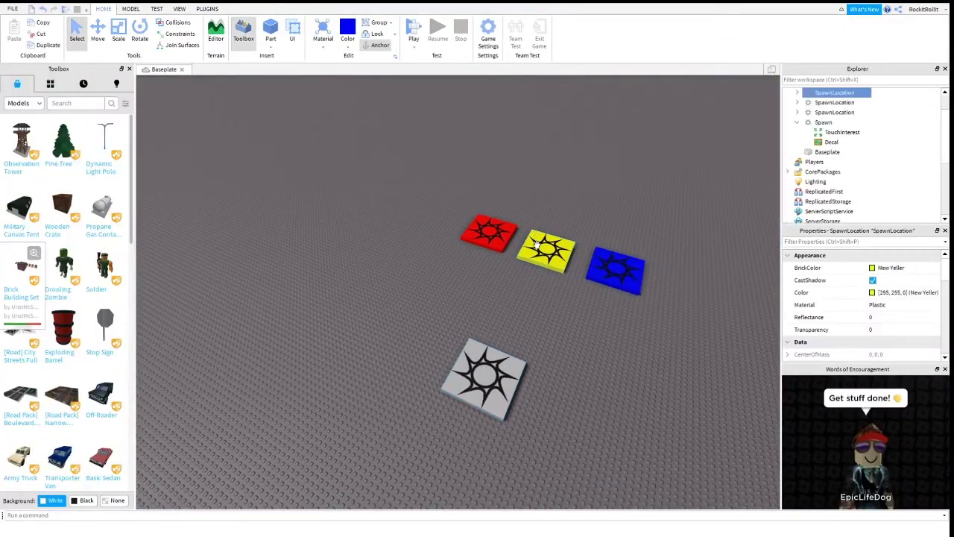
# Select the red, yellow and blue spawn locations together and examine their shared Behavior and Teams properties.
pyautogui.moveTo(453, 208); pyautogui.dragTo(664, 311)
pyautogui.scroll(-10, 852, 304)
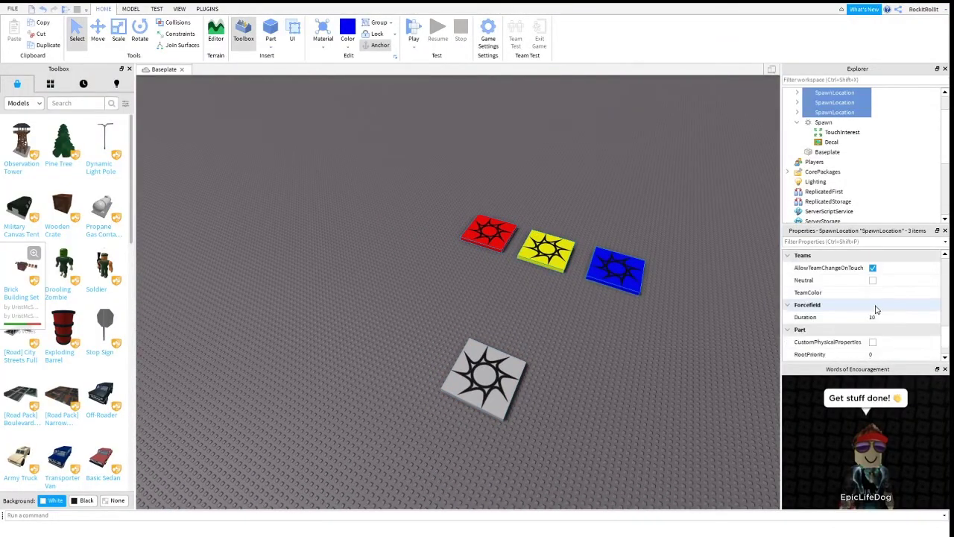
pyautogui.scroll(-1, 876, 310)
pyautogui.scroll(6, 877, 310)
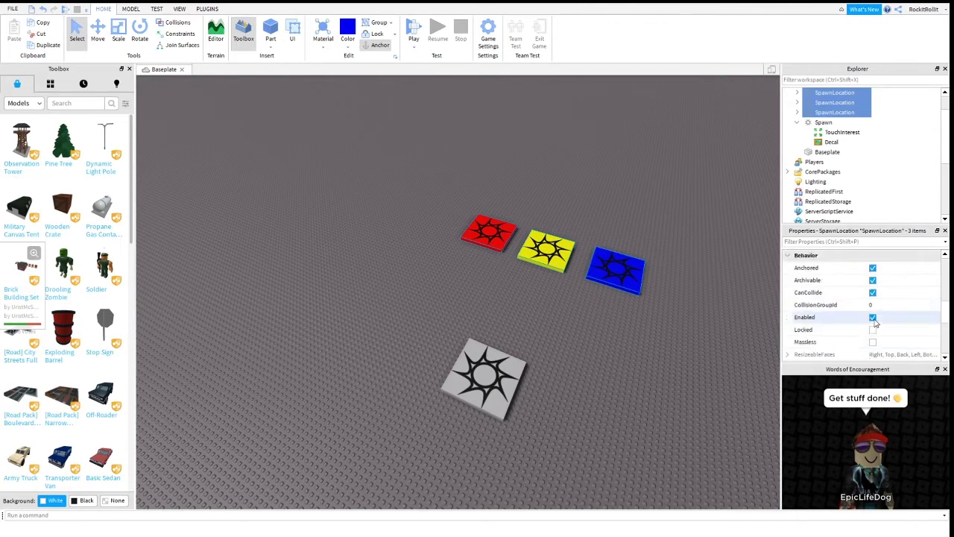
pyautogui.scroll(-6, 875, 320)
pyautogui.scroll(3, 873, 313)
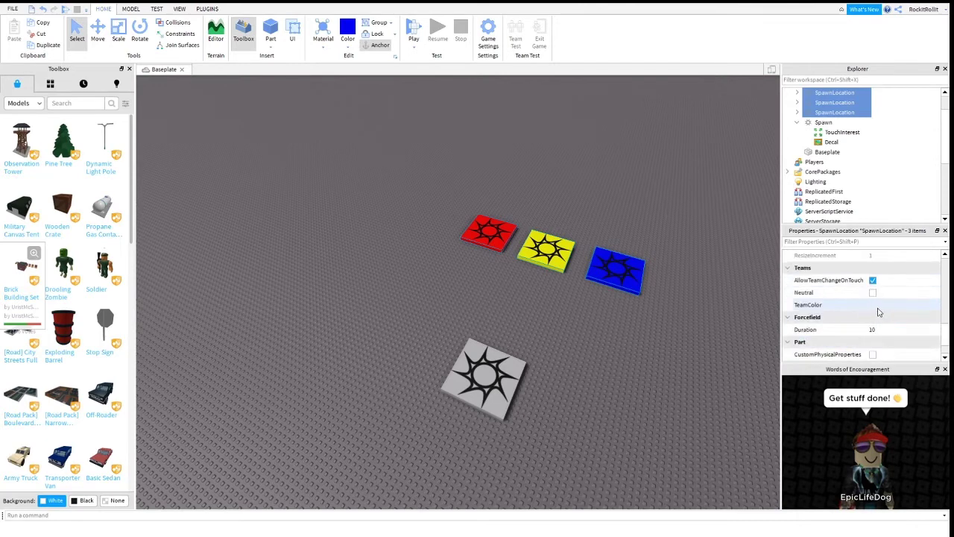
pyautogui.click(649, 374)
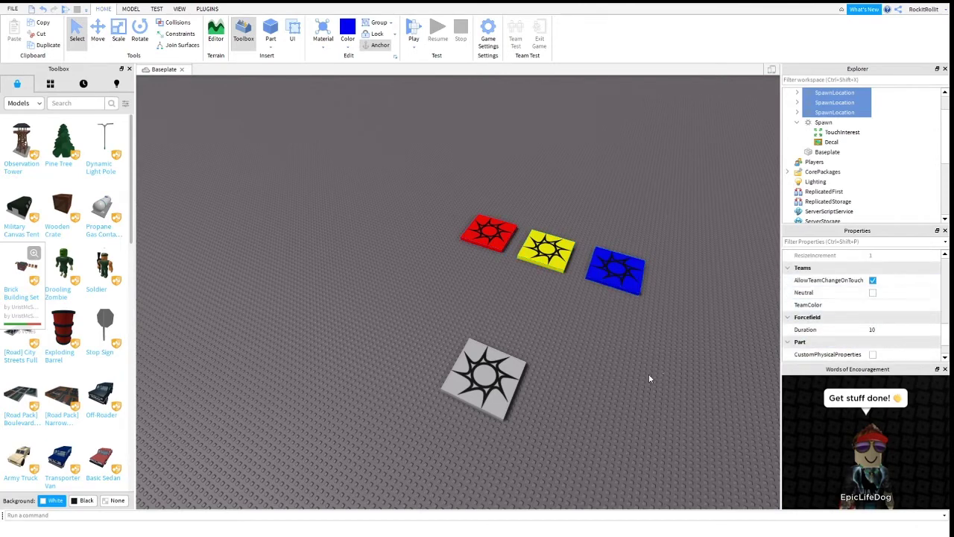
# Check the grey Spawn pad's Teams properties for comparison with the coloured spawn locations, and clear the selection.
pyautogui.click(485, 373)
pyautogui.click(493, 371)
pyautogui.click(501, 370)
pyautogui.scroll(-10, 842, 324)
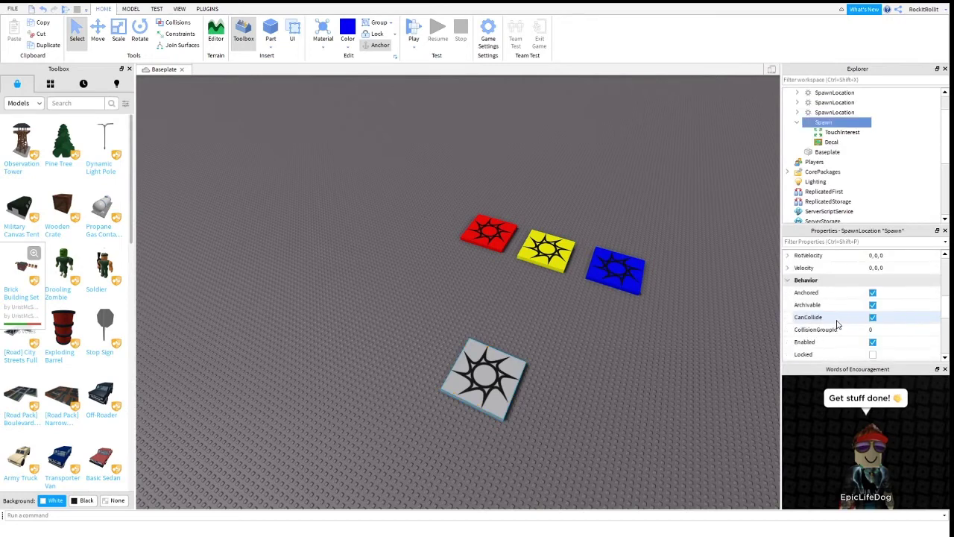
pyautogui.scroll(-3, 848, 325)
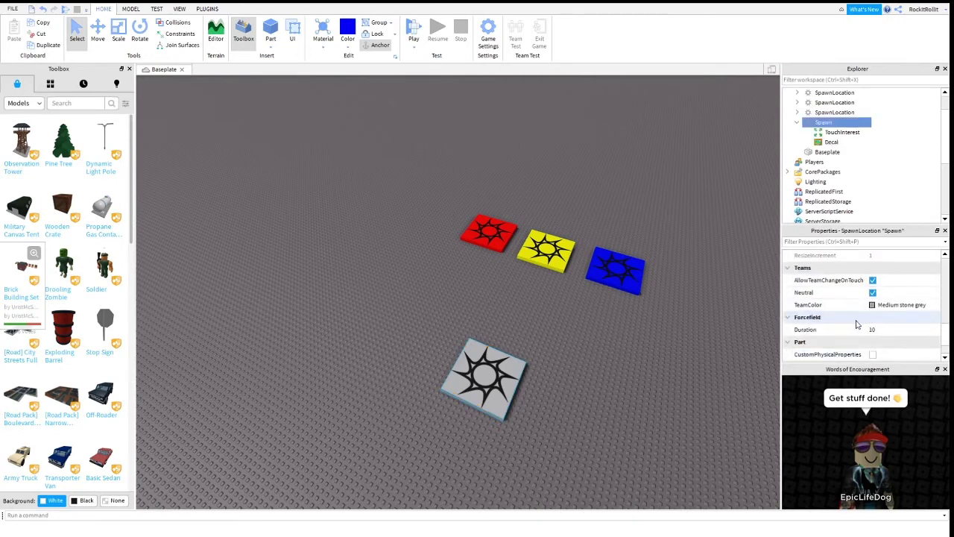
pyautogui.click(616, 380)
# Start another play test and move the character from the neutral grey spawn onto the red pad.
pyautogui.click(414, 31)
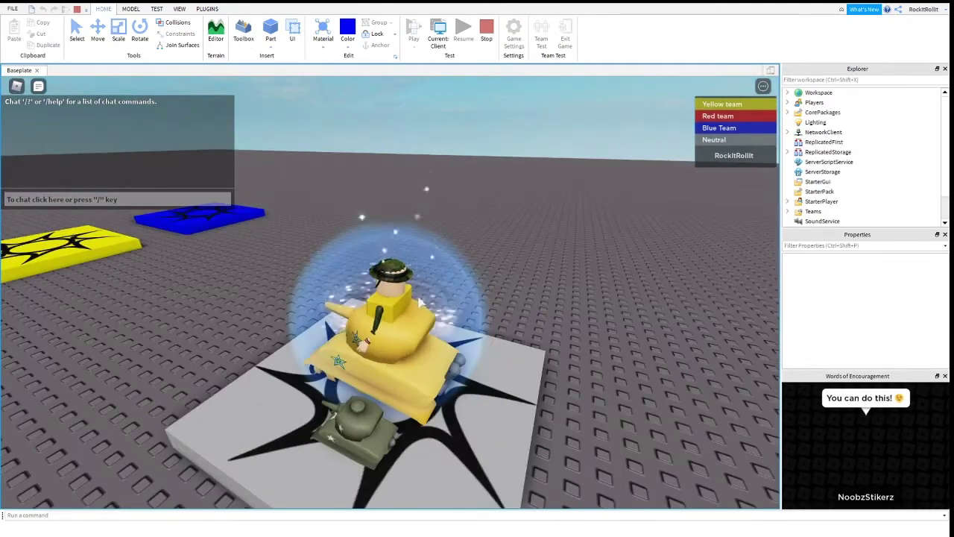
pyautogui.press('a')
pyautogui.moveTo(424, 379); pyautogui.dragTo(757, 185, button='right')
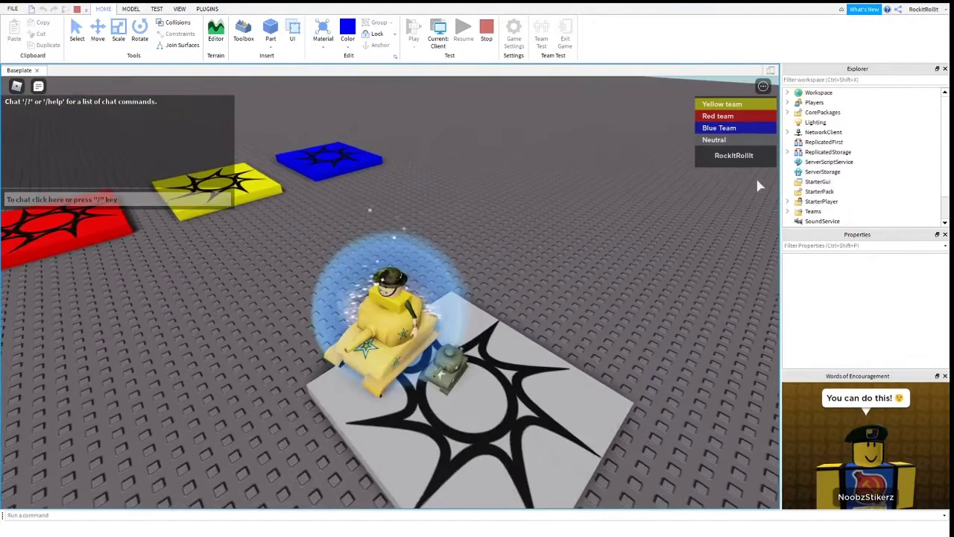
pyautogui.press('a')
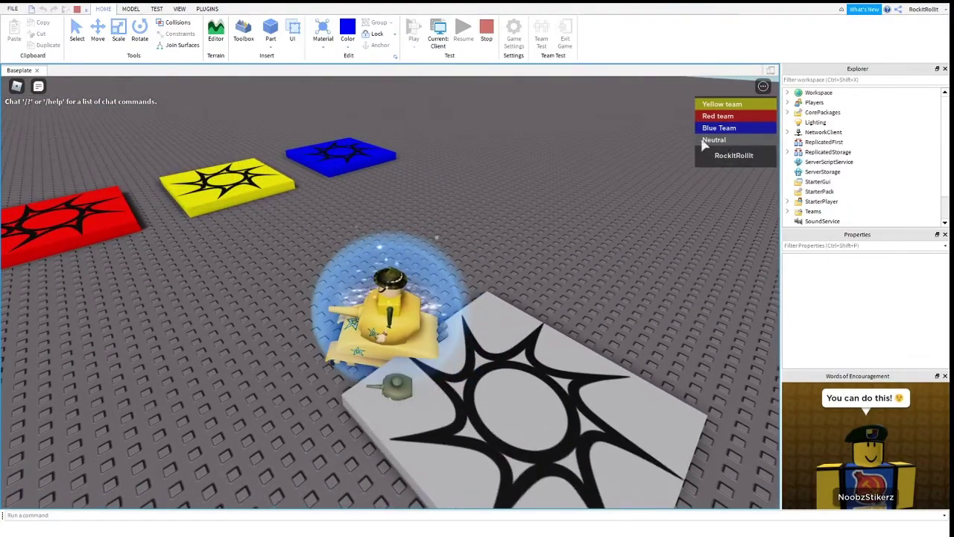
pyautogui.press('a')
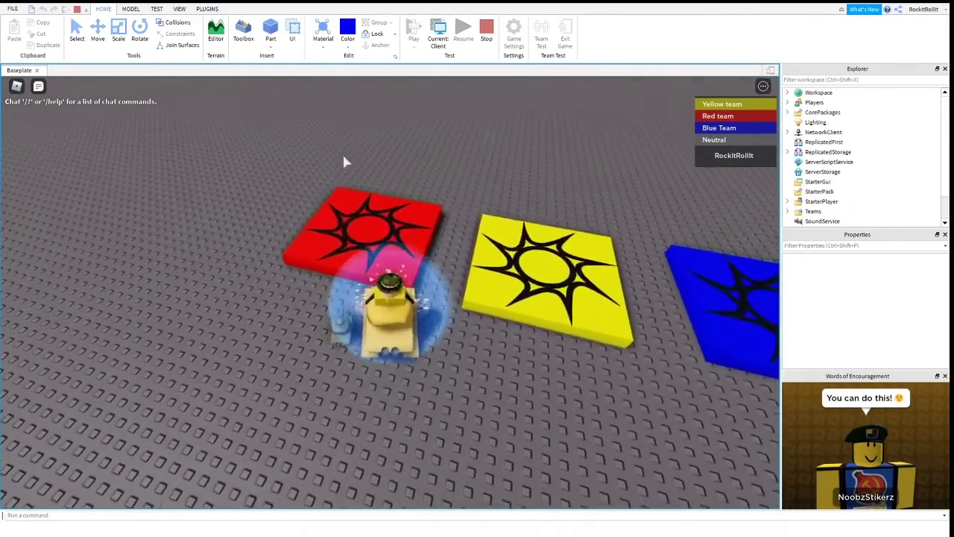
pyautogui.press('w')
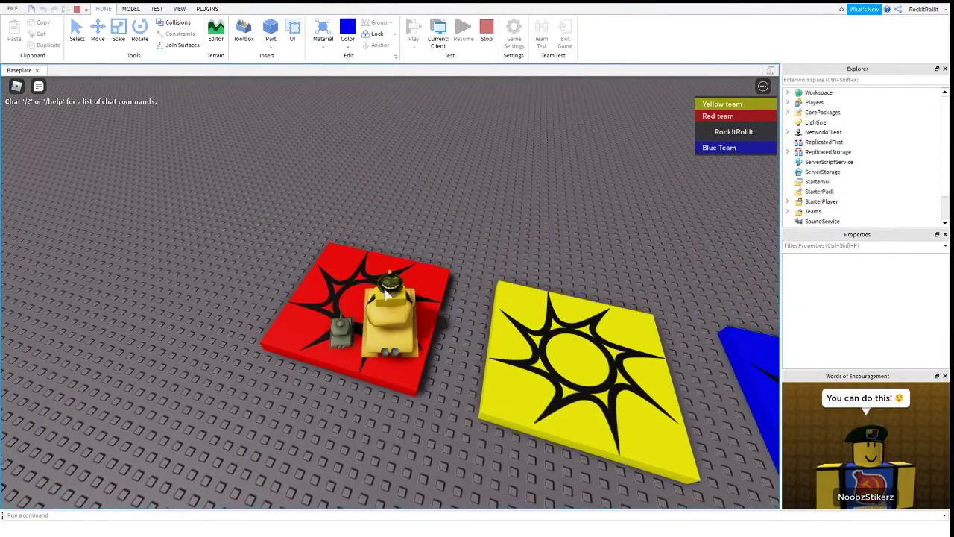
pyautogui.press('a')
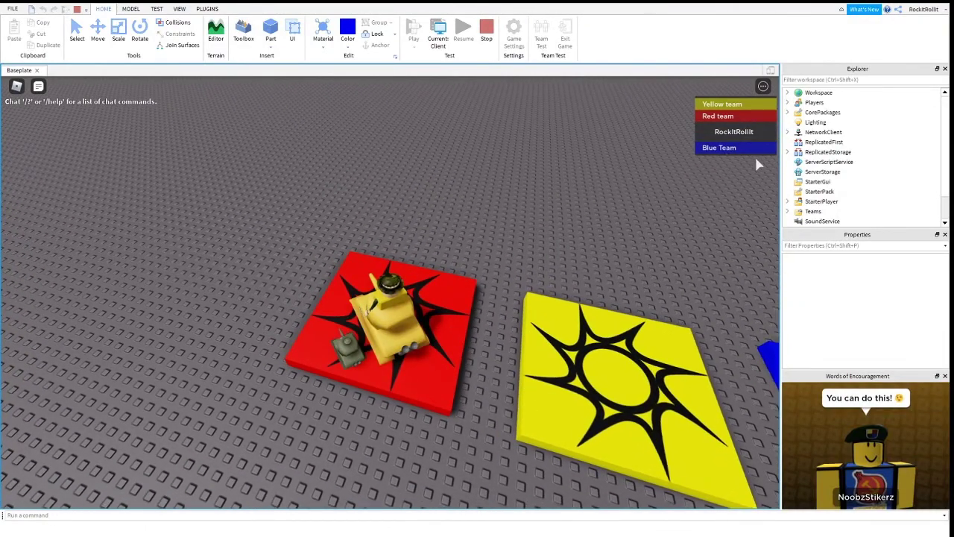
# Move the character from the red pad back onto the grey spawn to return it to Neutral.
pyautogui.moveTo(477, 170); pyautogui.dragTo(514, 187, button='right')
pyautogui.press('w')
pyautogui.press('a')
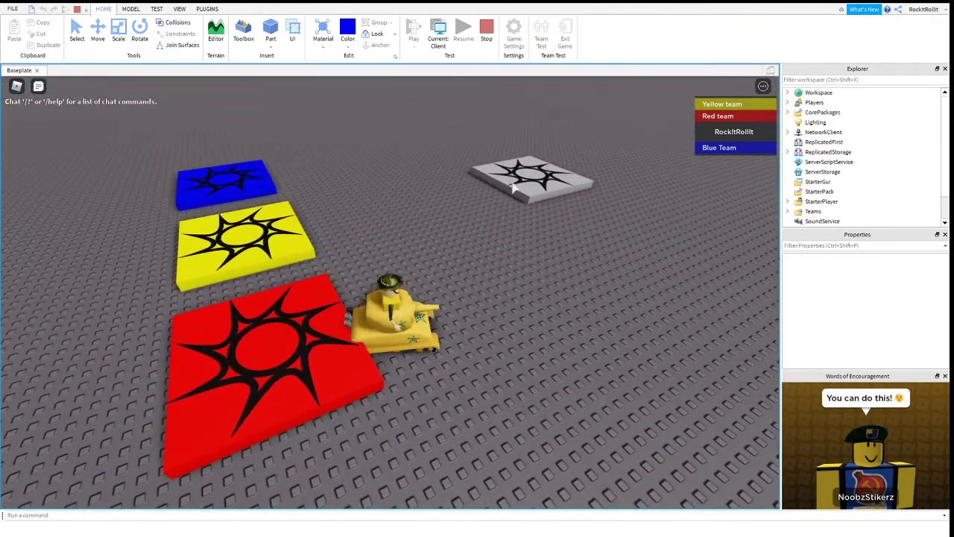
pyautogui.press('w')
pyautogui.press('a')
pyautogui.press('d')
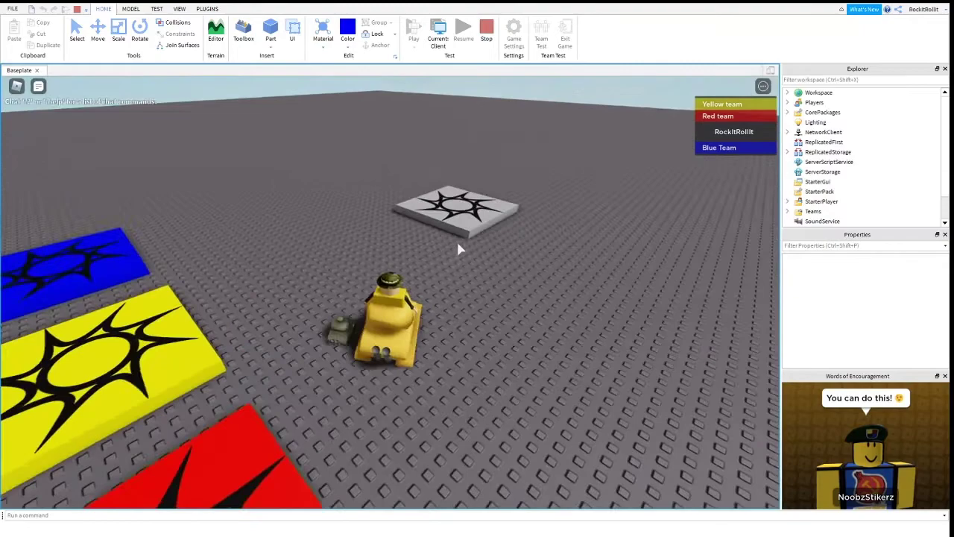
pyautogui.press('w')
pyautogui.moveTo(458, 243); pyautogui.dragTo(458, 243, button='right')
pyautogui.press('d')
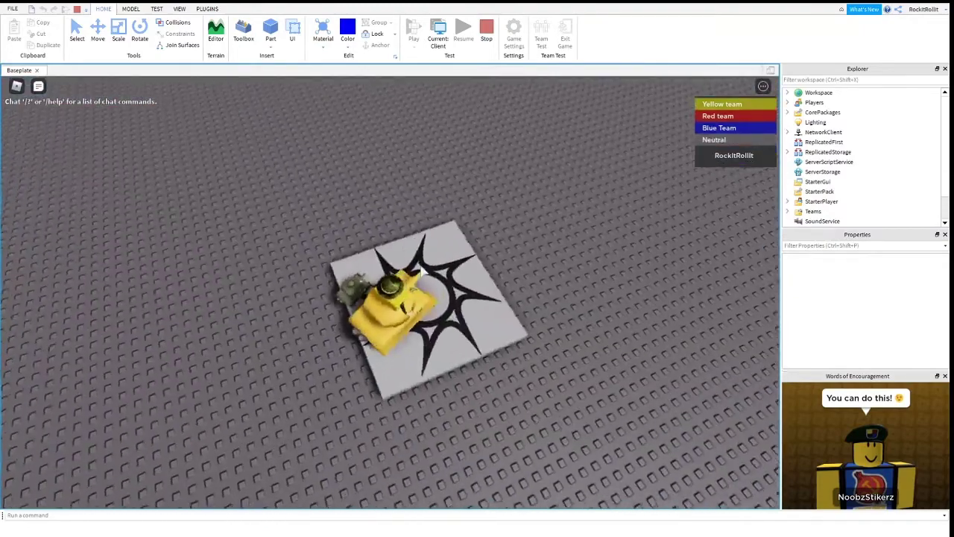
pyautogui.press('w')
pyautogui.press('d')
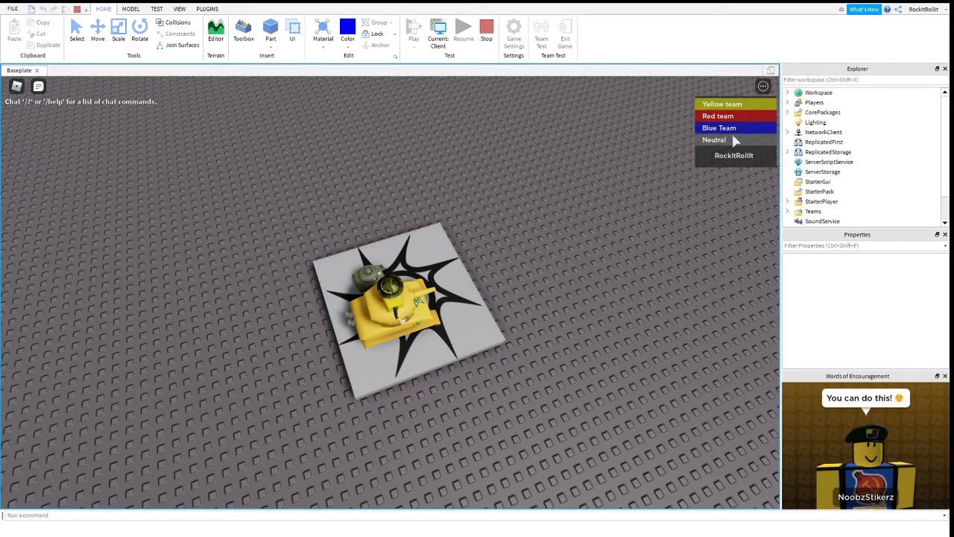
# Move the character off the grey spawn and onto the red pad again to rejoin the Red team.
pyautogui.press('w')
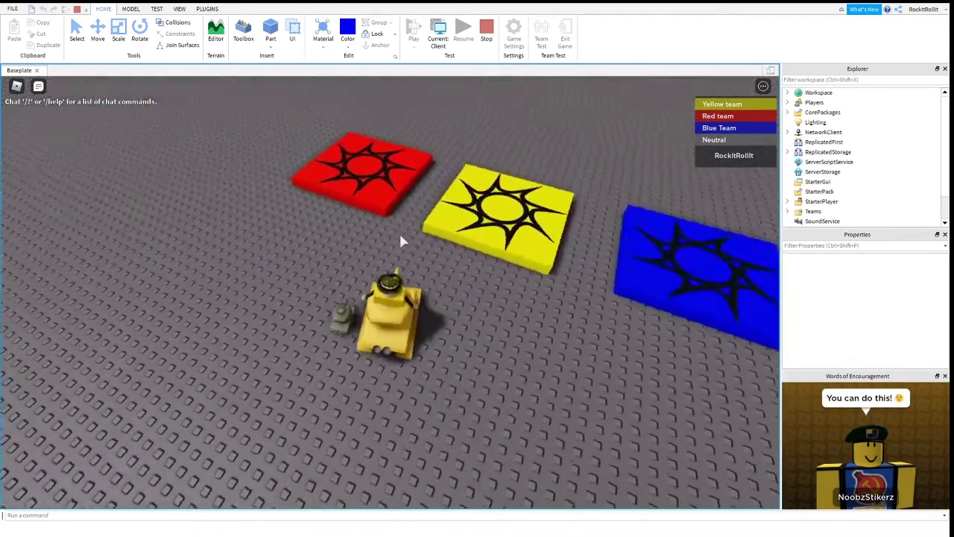
pyautogui.press('w')
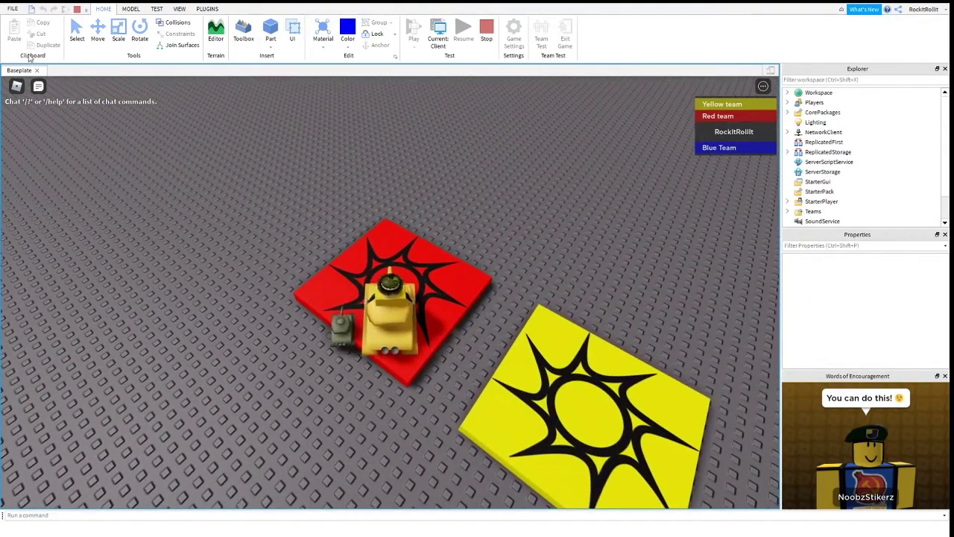
# Reset the character while on the Red team to test which spawn pad it respawns on.
pyautogui.click(15, 87)
pyautogui.press('r')
pyautogui.press('Return')
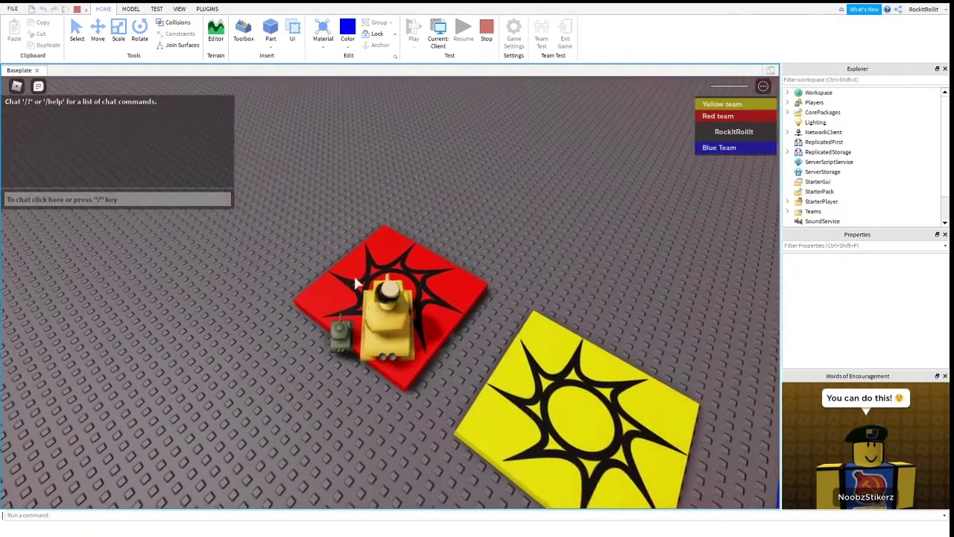
pyautogui.moveTo(400, 276); pyautogui.dragTo(399, 277, button='right')
pyautogui.scroll(-1, 399, 277)
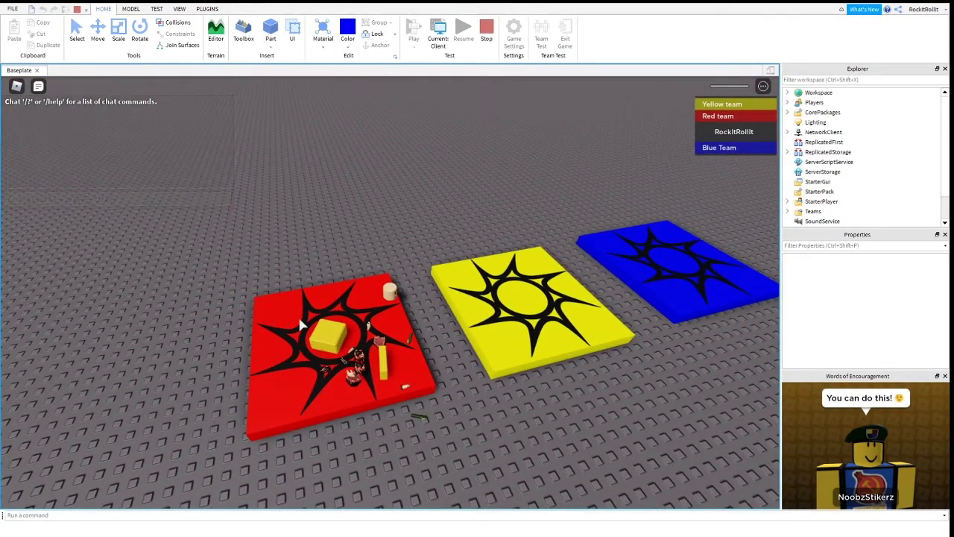
pyautogui.moveTo(389, 281); pyautogui.dragTo(390, 280, button='right')
pyautogui.scroll(3, 390, 279)
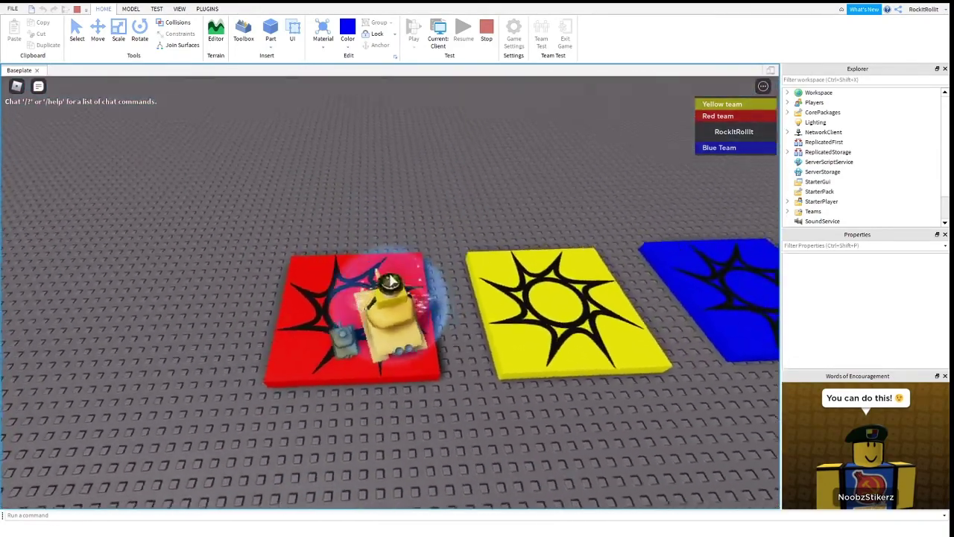
# Stop the play test and look over the red, yellow, blue and grey spawn pads in the editor.
pyautogui.click(491, 36)
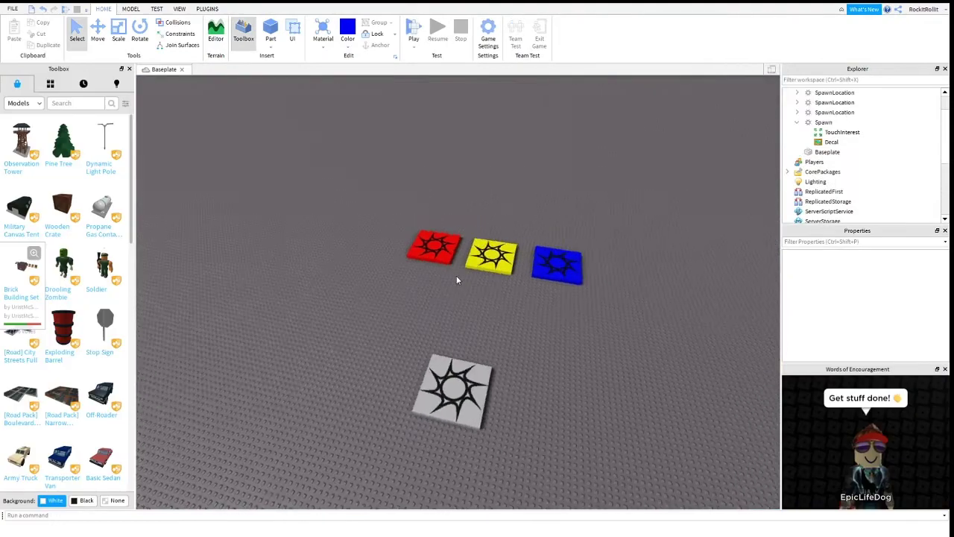
pyautogui.moveTo(427, 272); pyautogui.dragTo(426, 272, button='right')
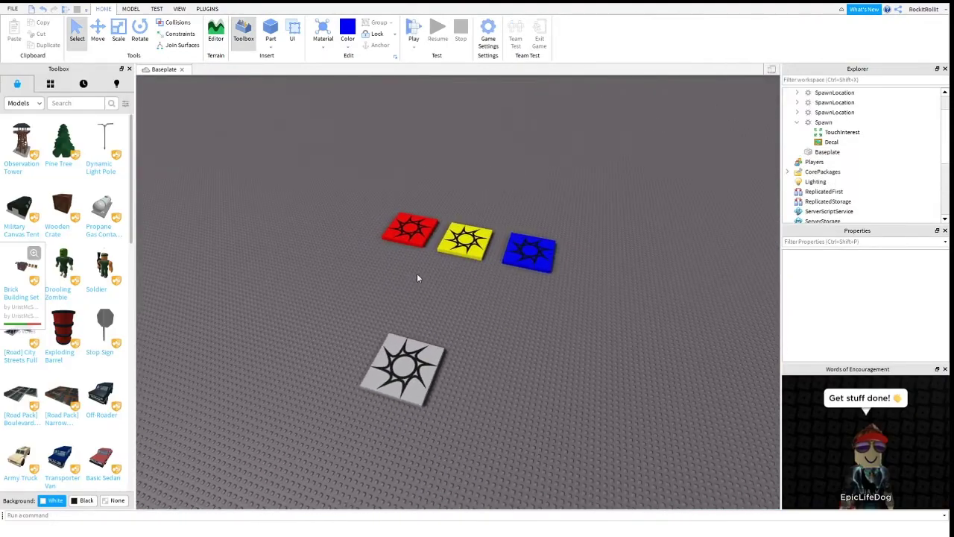
pyautogui.moveTo(417, 276)
pyautogui.mouseDown(button='right')
pyautogui.moveTo(435, 284)
pyautogui.moveTo(406, 290)
pyautogui.mouseUp(button='right')
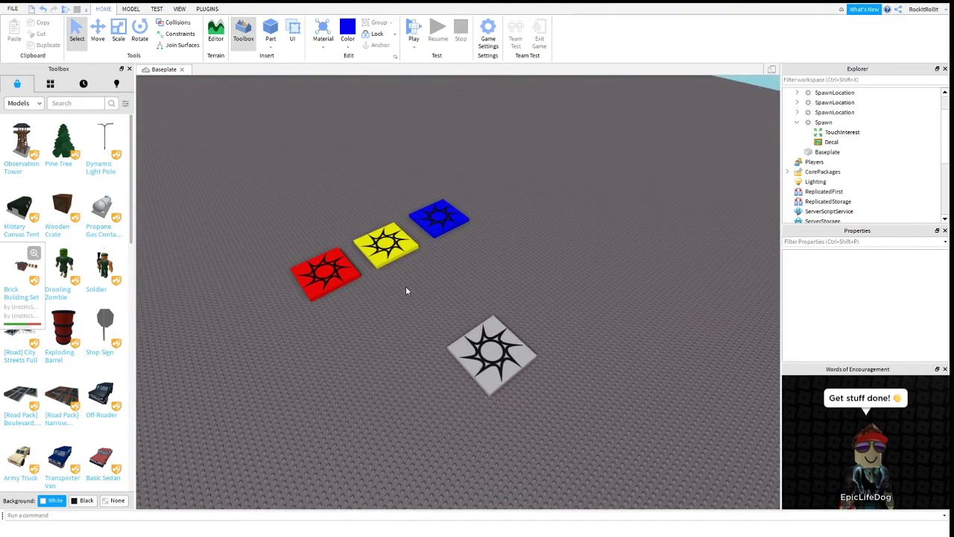